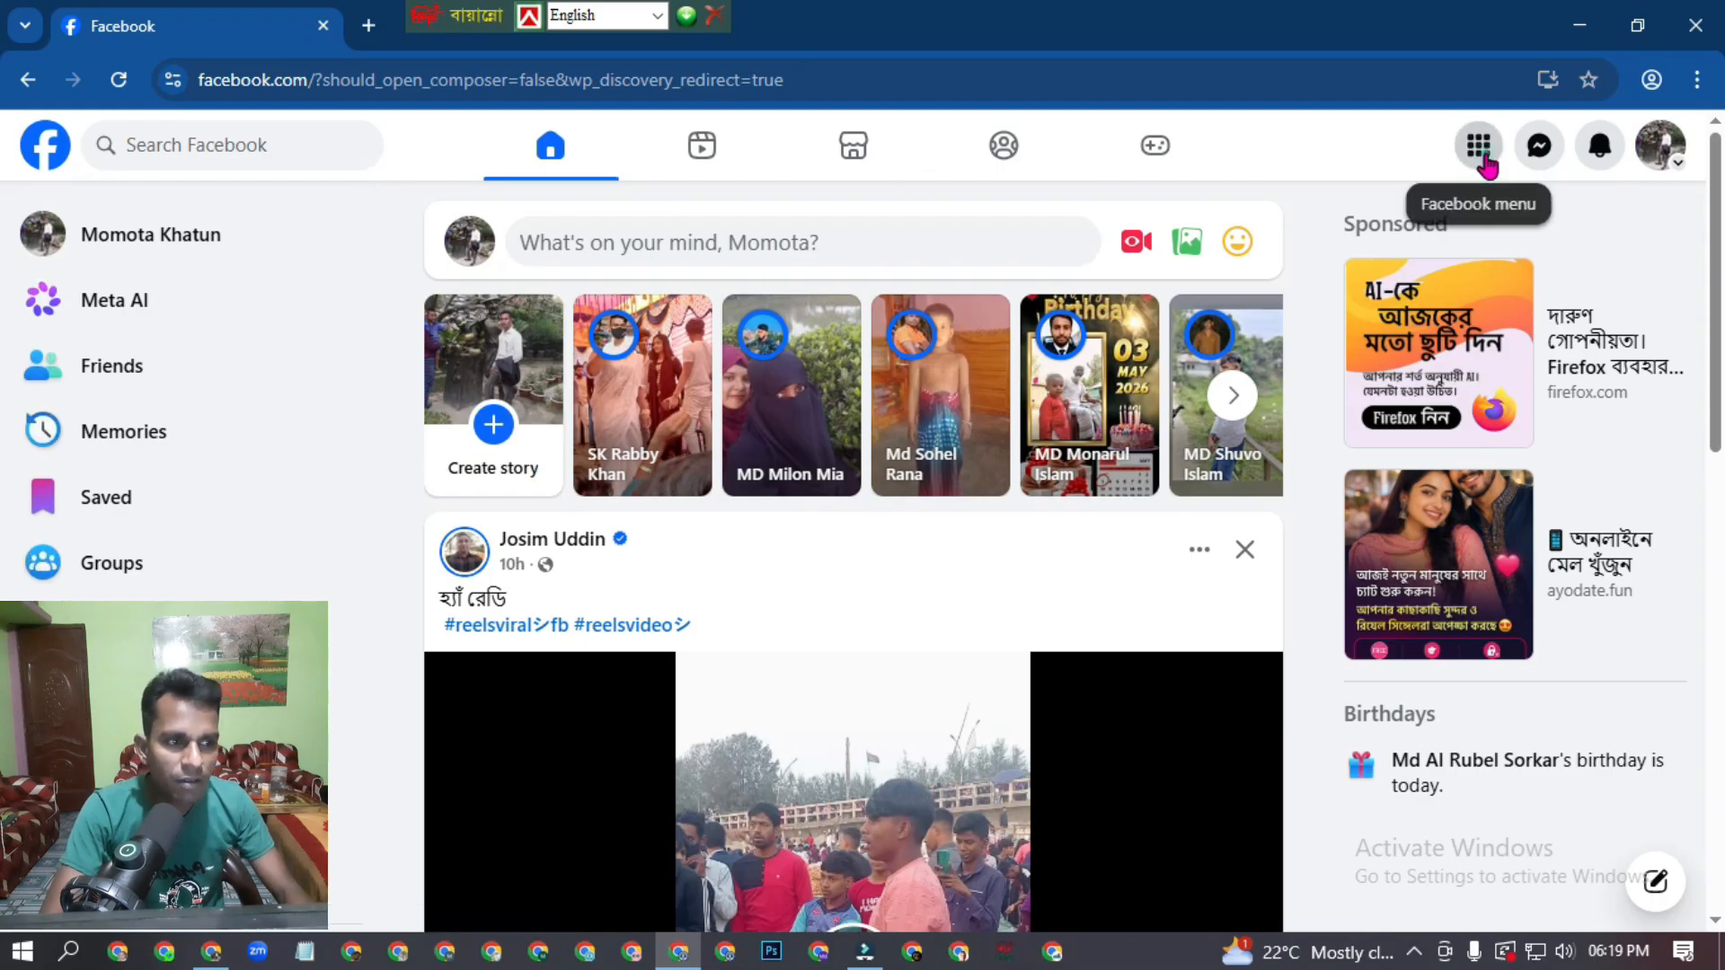
Step: Open the Facebook menu that holds the options for creating new content
click(1487, 171)
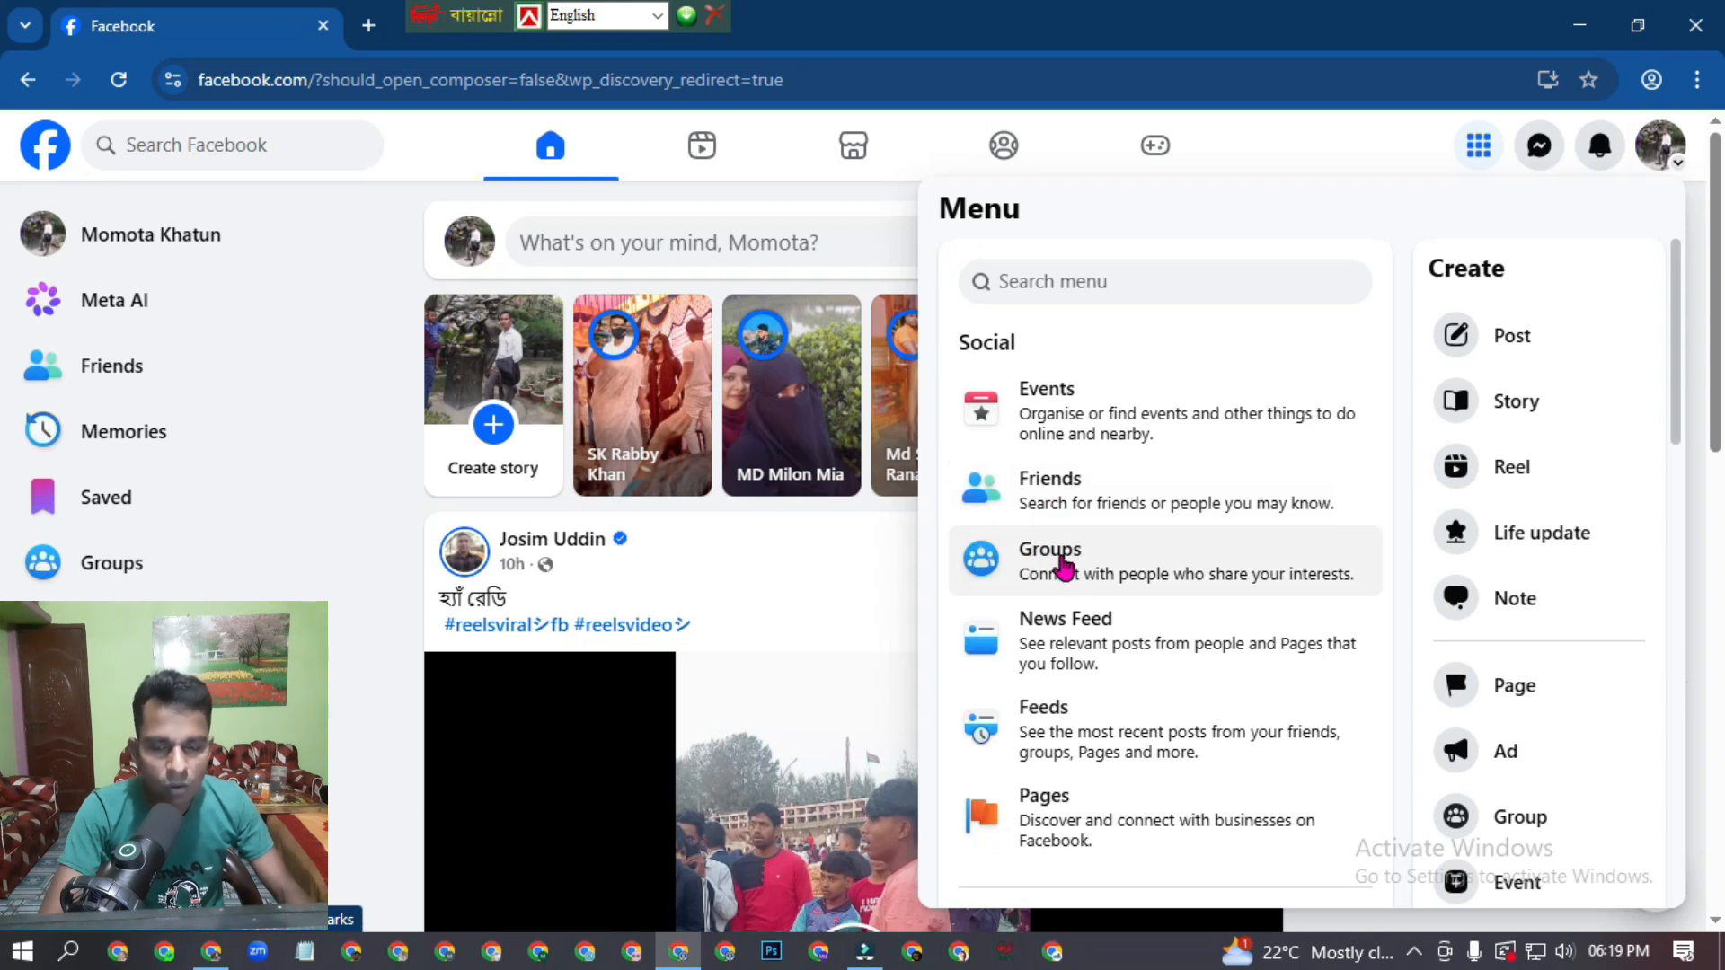
key(Print)
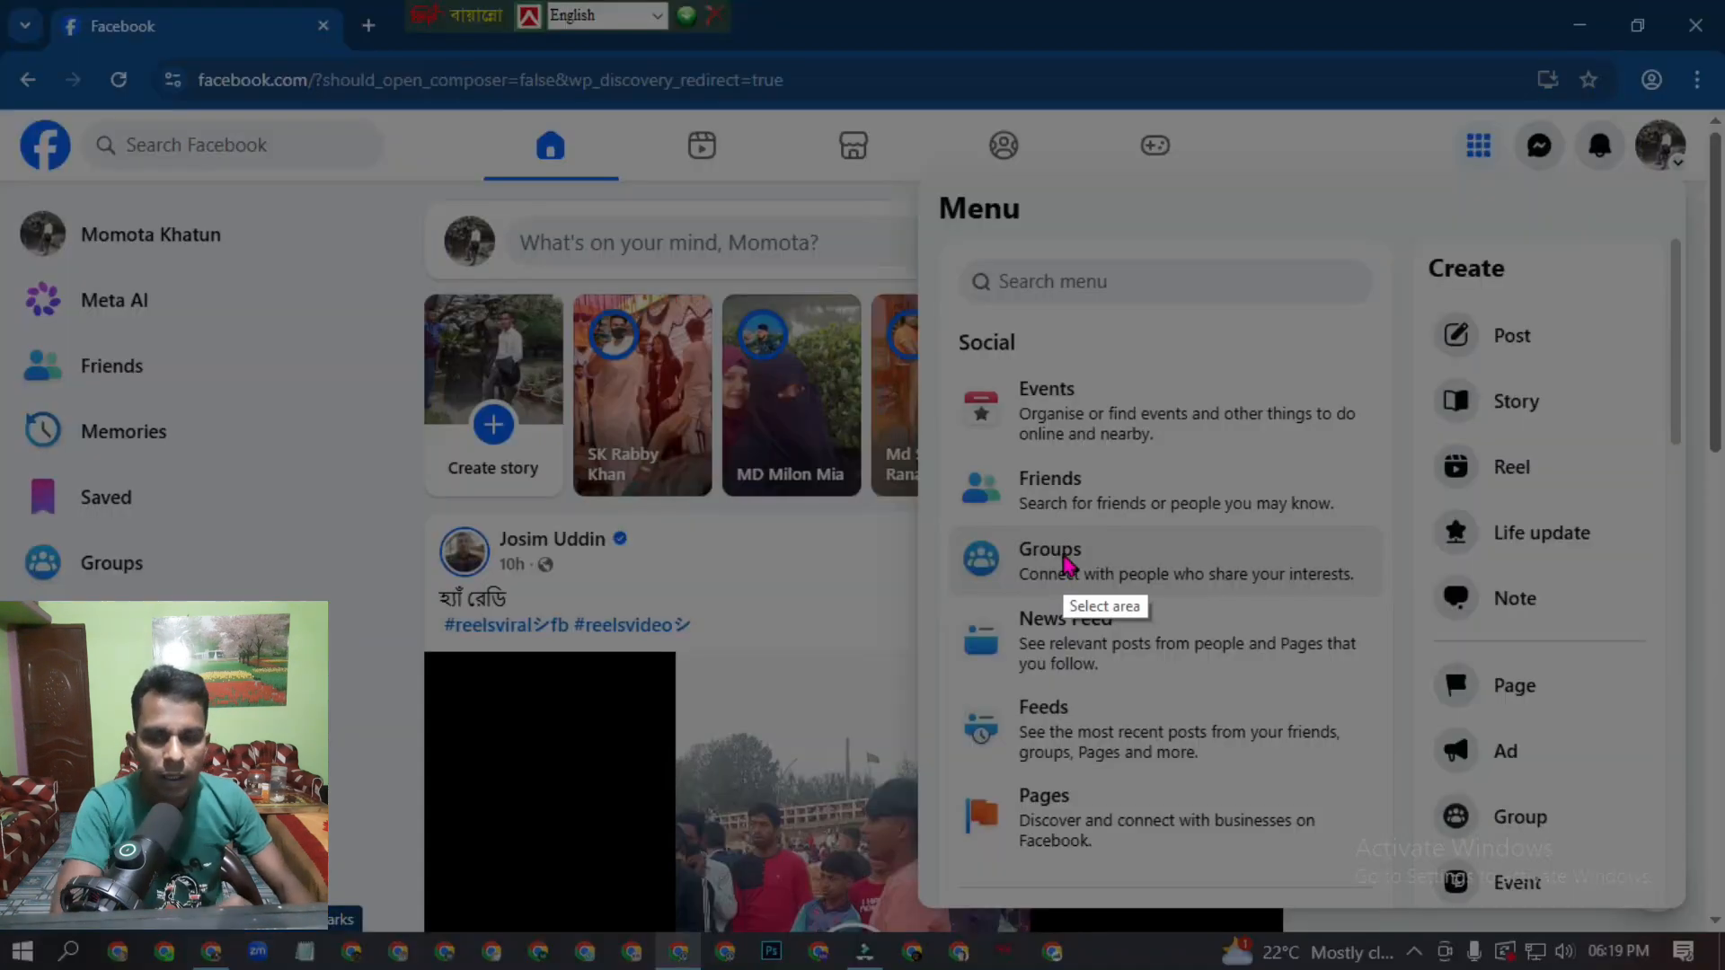
mouse_move(7, 3)
mouse_down()
mouse_move(1465, 952)
mouse_move(1720, 954)
mouse_up()
drag(1470, 785, 1553, 839)
mouse_move(954, 531)
mouse_down()
mouse_move(1302, 620)
mouse_move(1323, 608)
mouse_up()
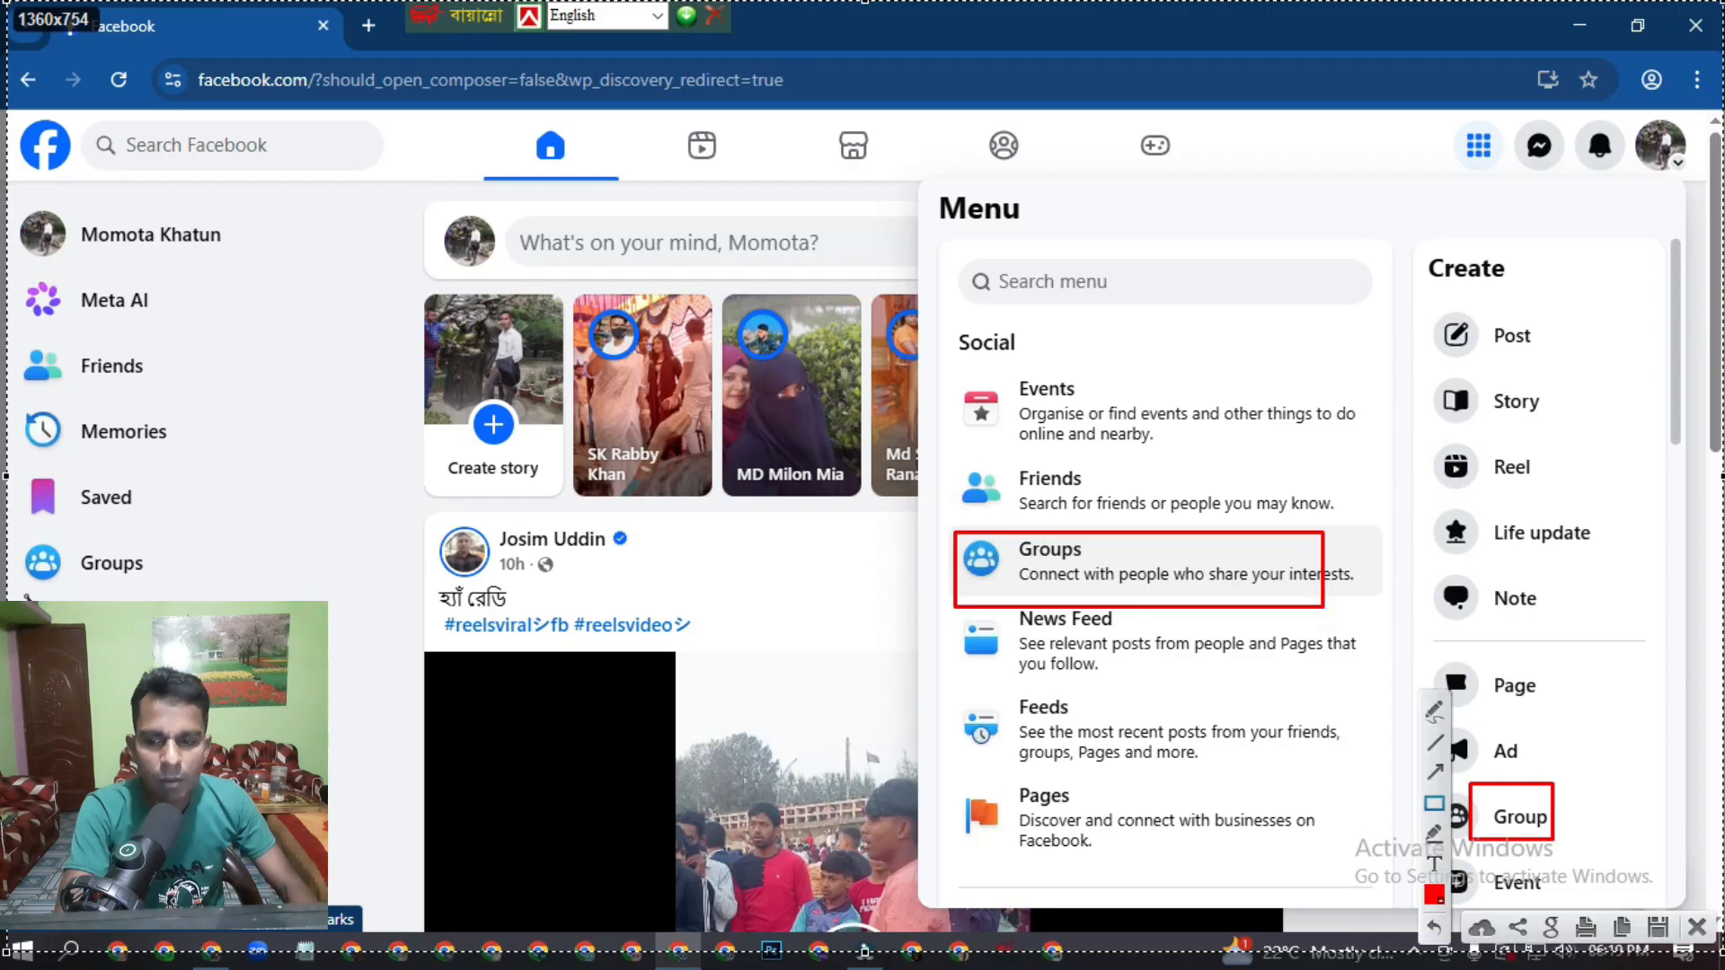
mouse_move(16, 533)
mouse_down()
mouse_move(38, 568)
mouse_move(173, 585)
mouse_up()
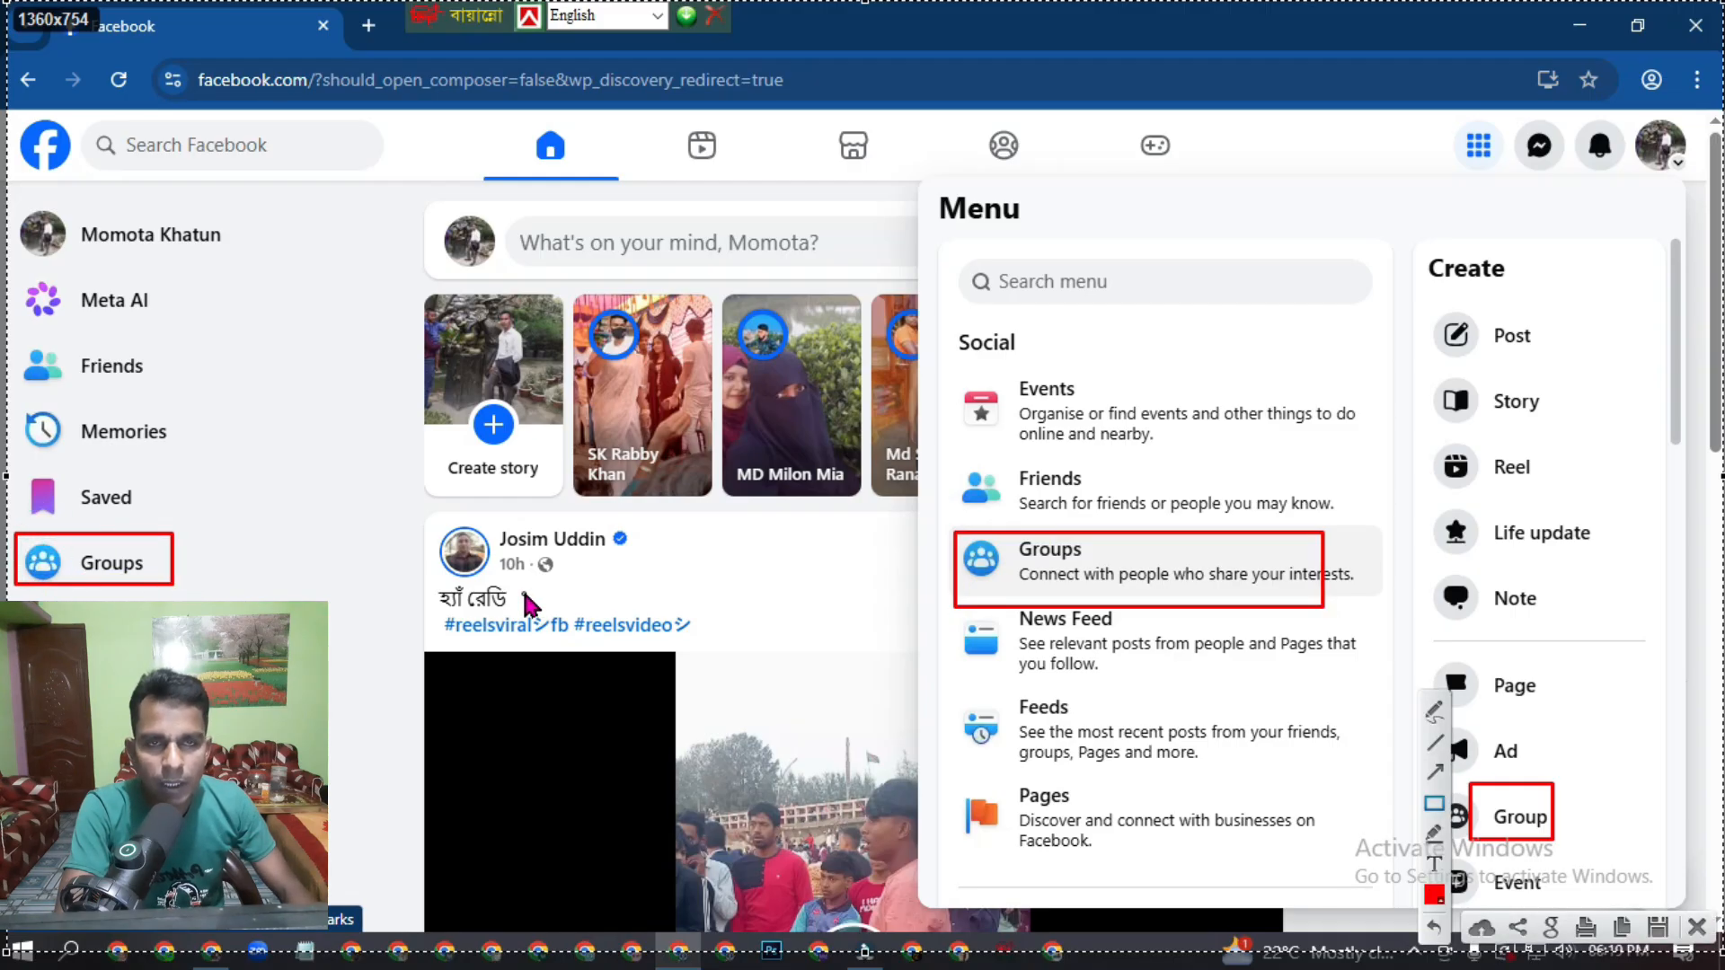
key(Escape)
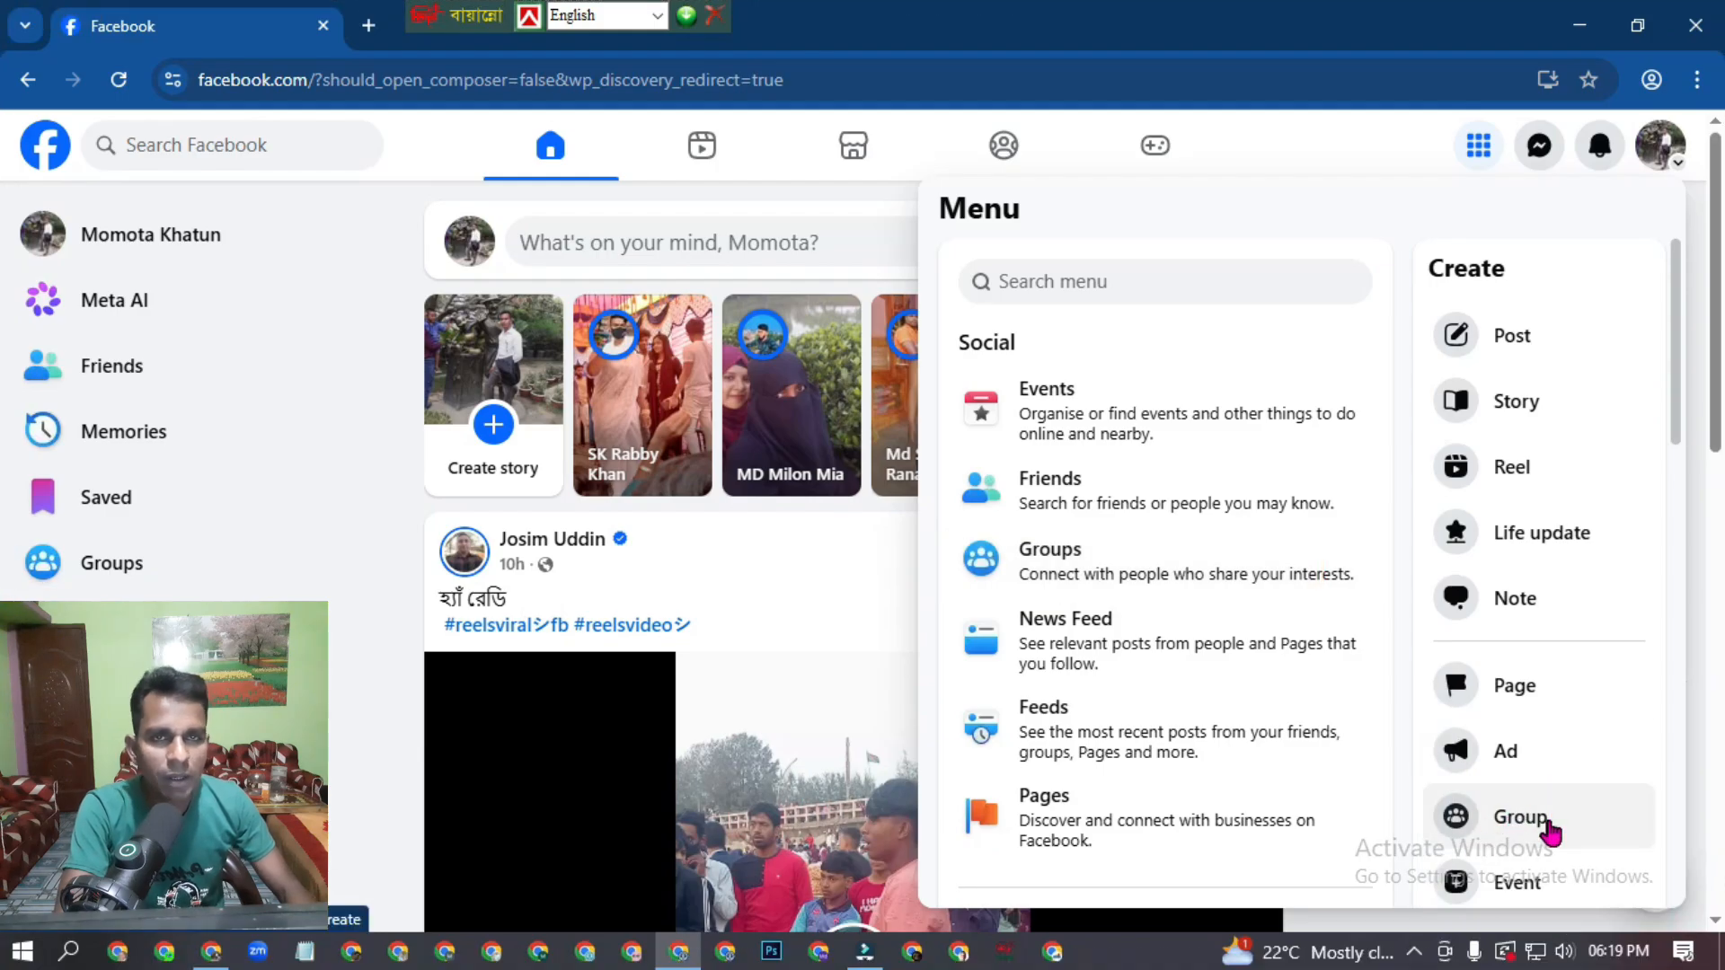
Step: Start a new group named "Learning and Earning" and set its privacy to Public
click(1518, 822)
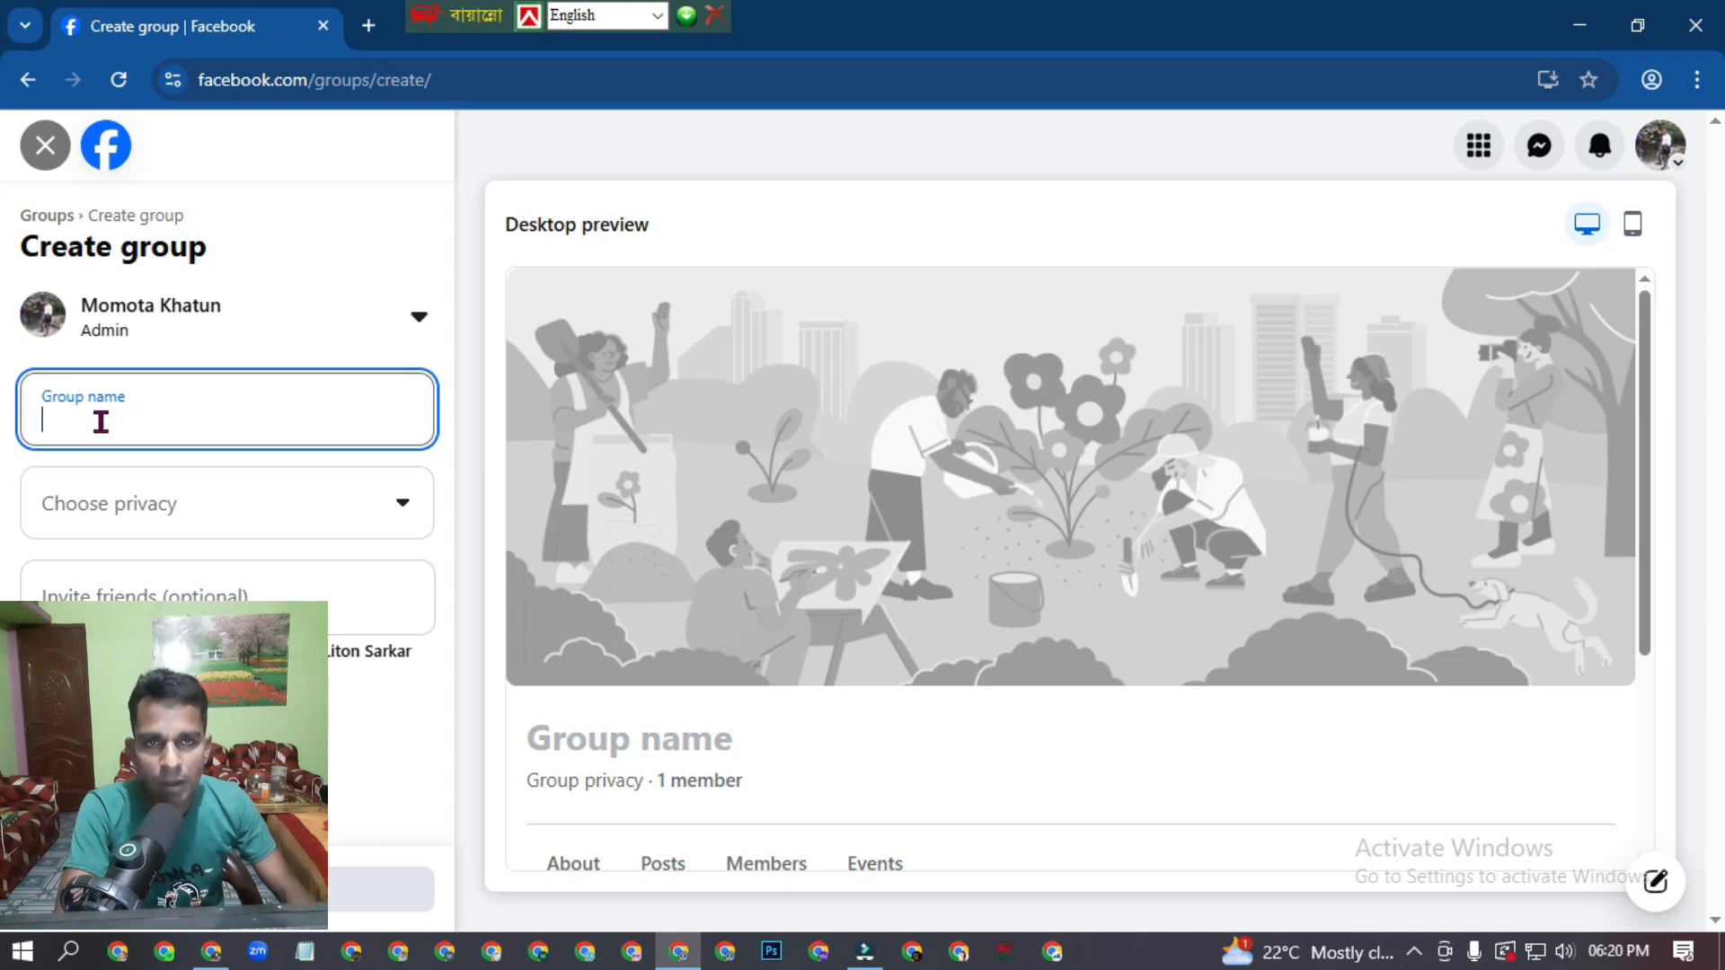
text(Learning and Earning)
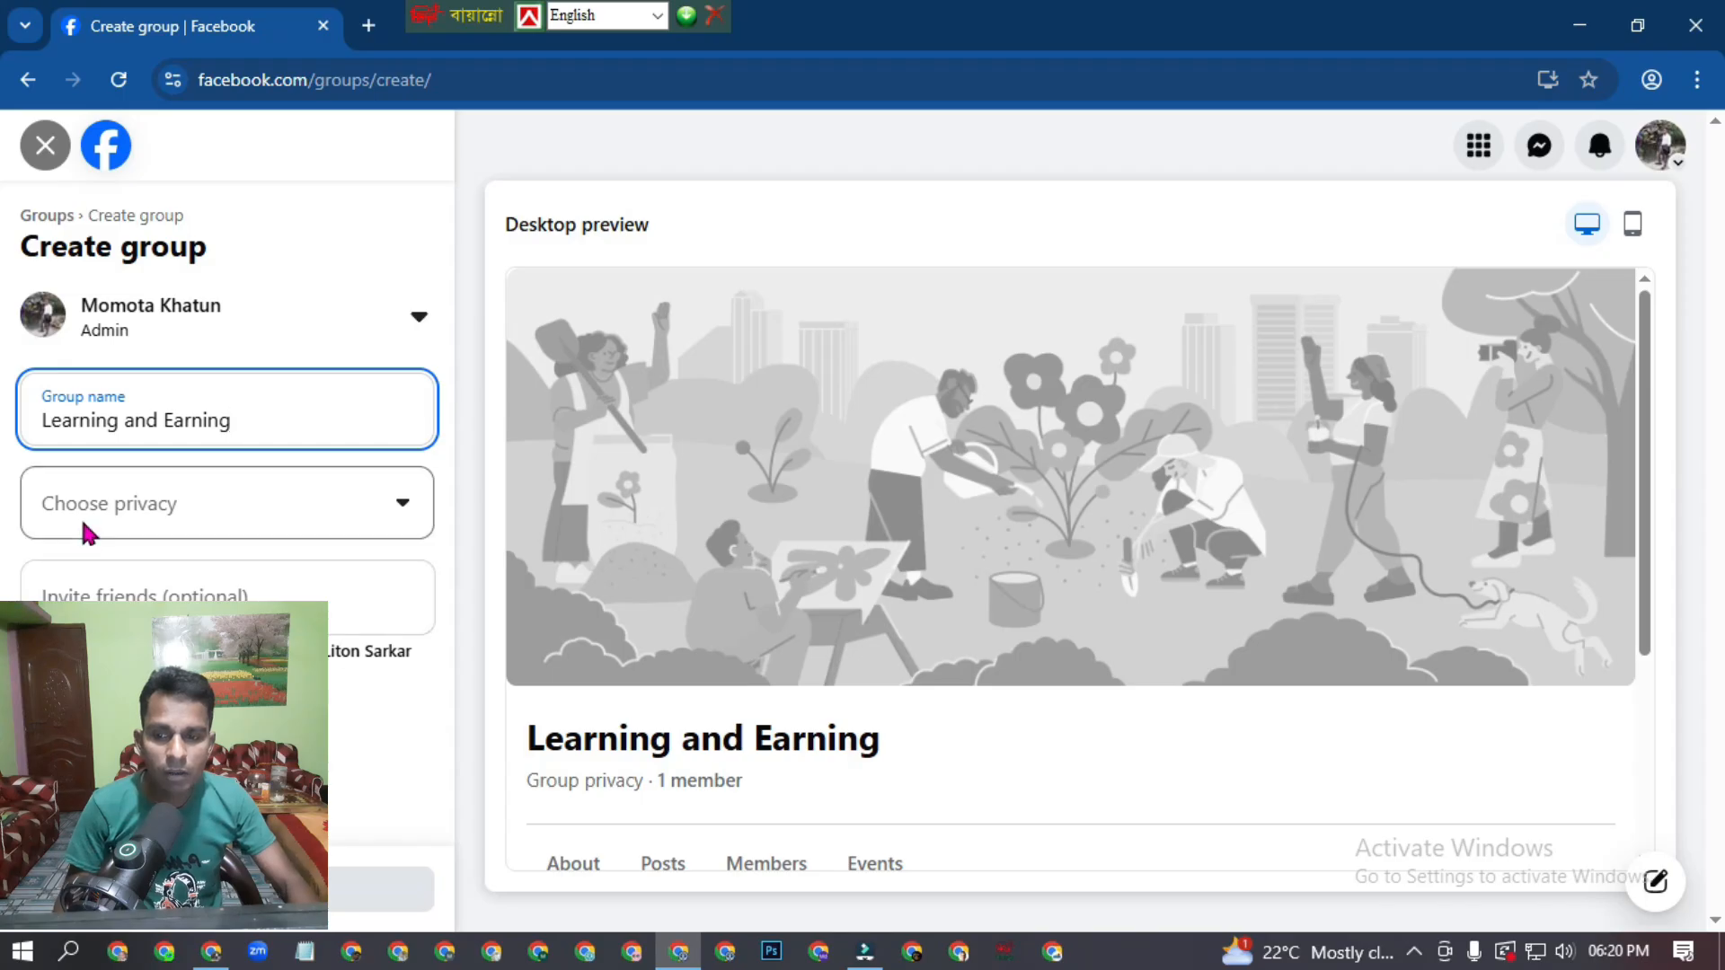
click(404, 503)
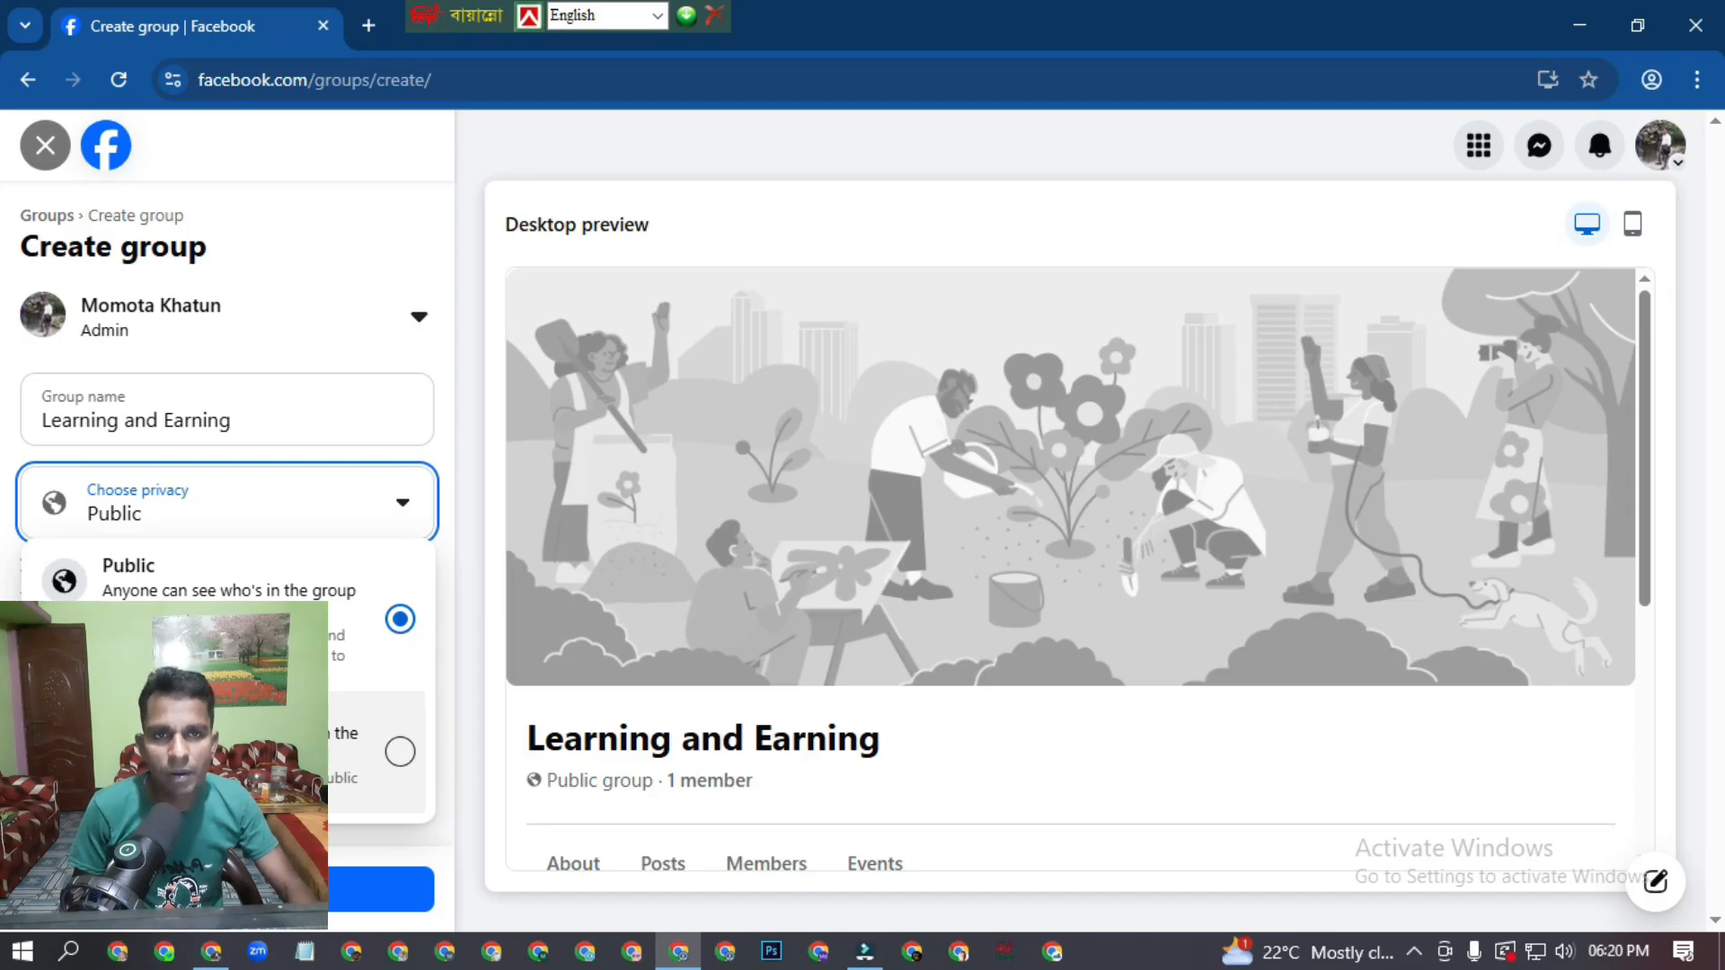
click(149, 601)
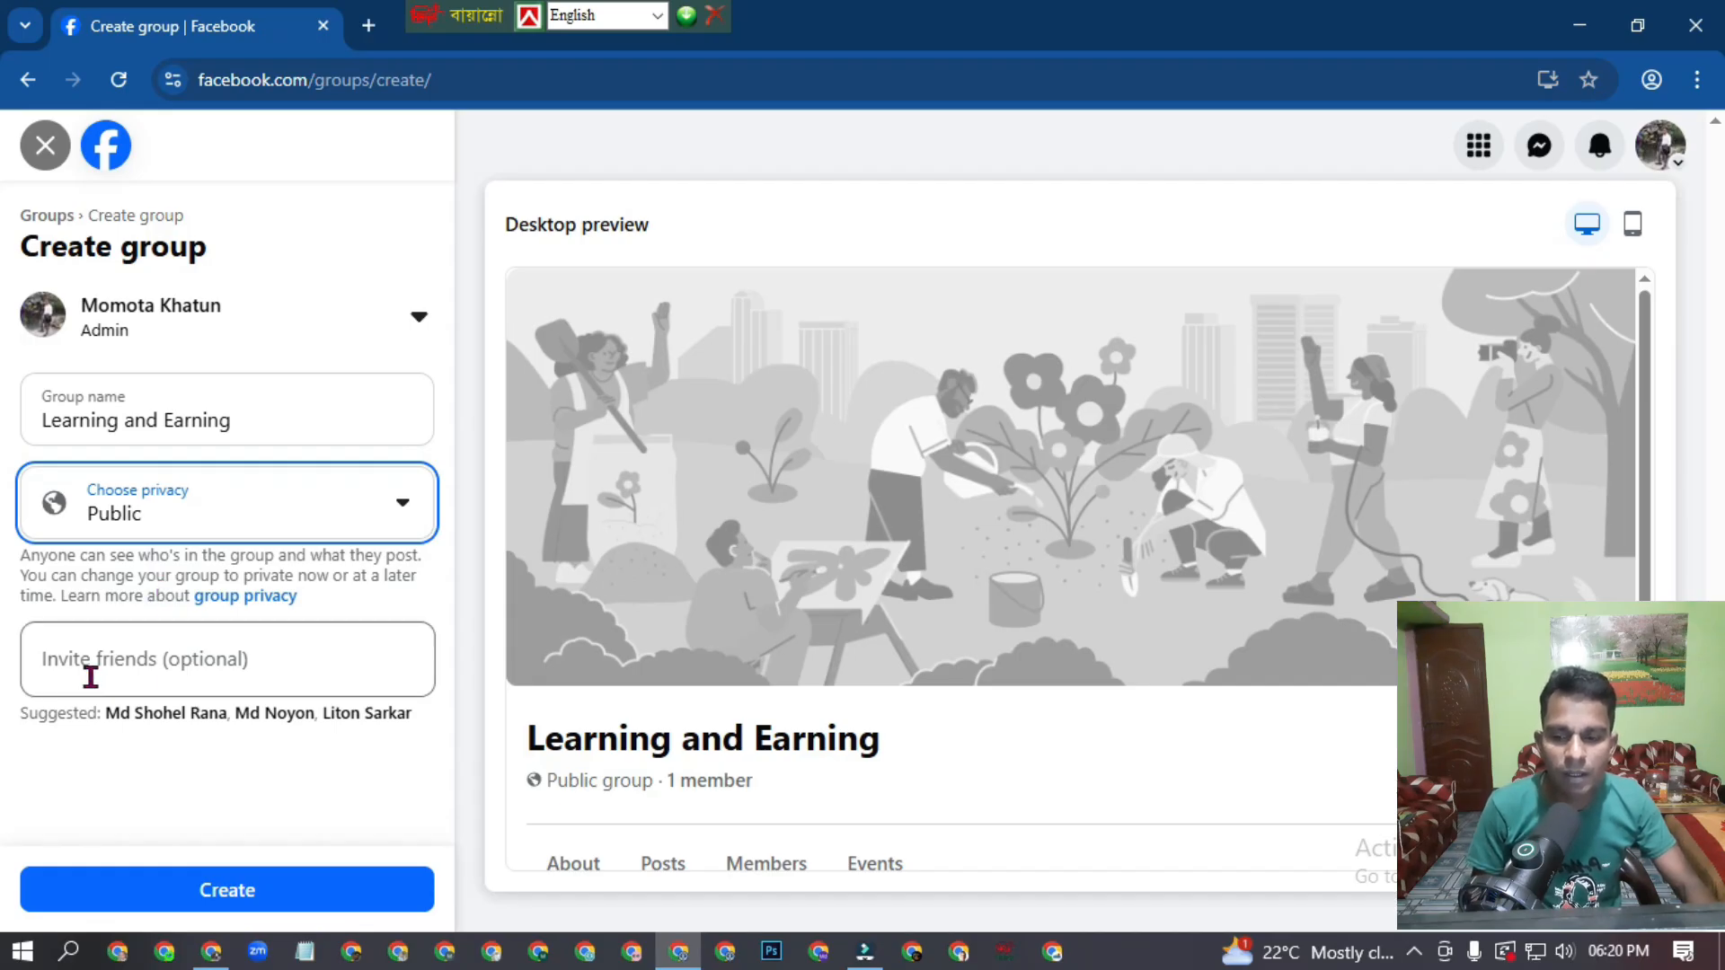
Step: Add five suggested friends as invitees and create the group
click(254, 667)
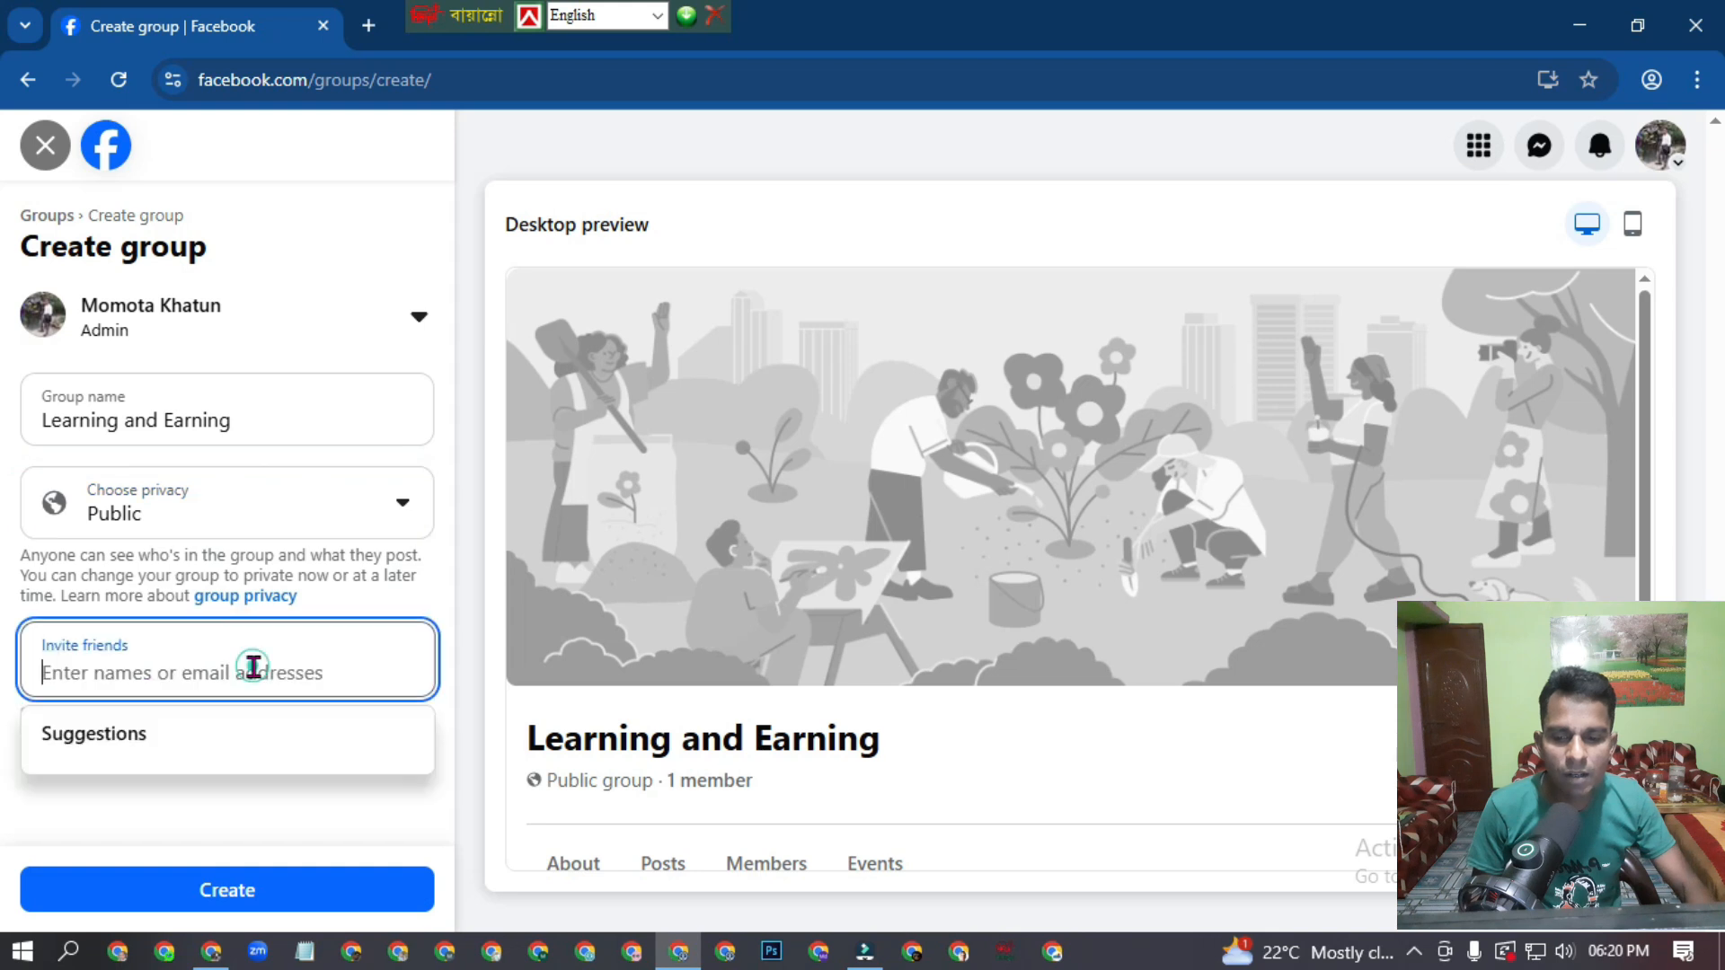
scroll(433, 786, down, 1)
scroll(433, 800, down, 2)
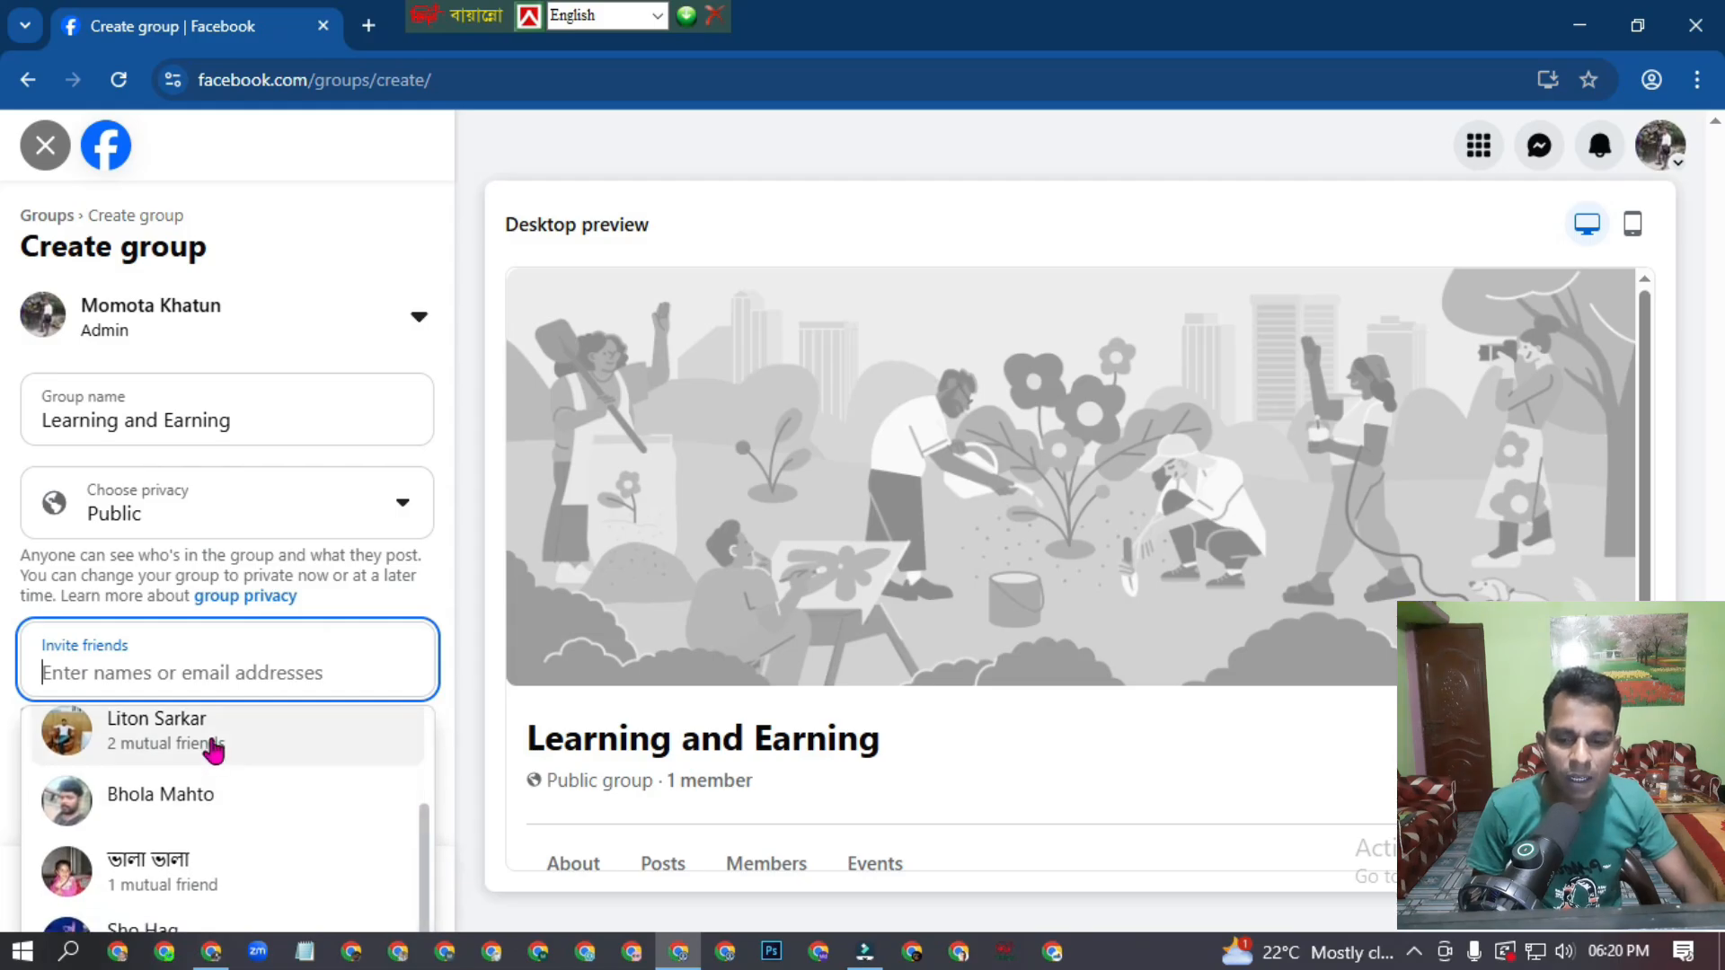
click(213, 751)
click(238, 734)
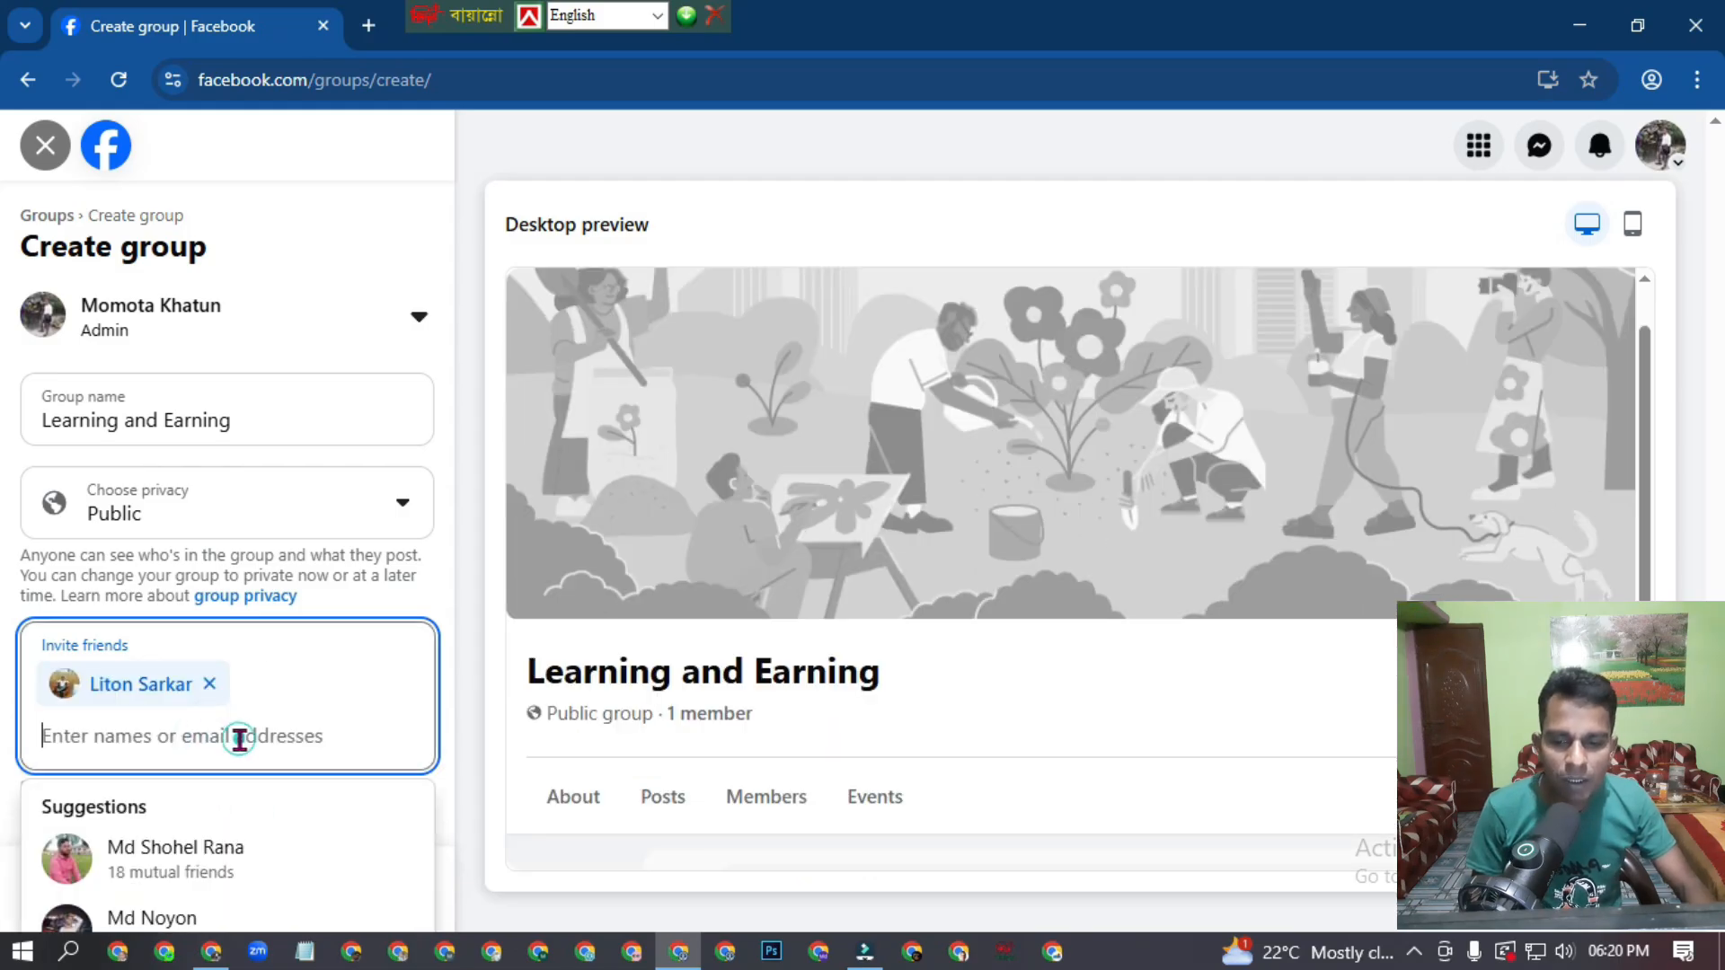
click(205, 861)
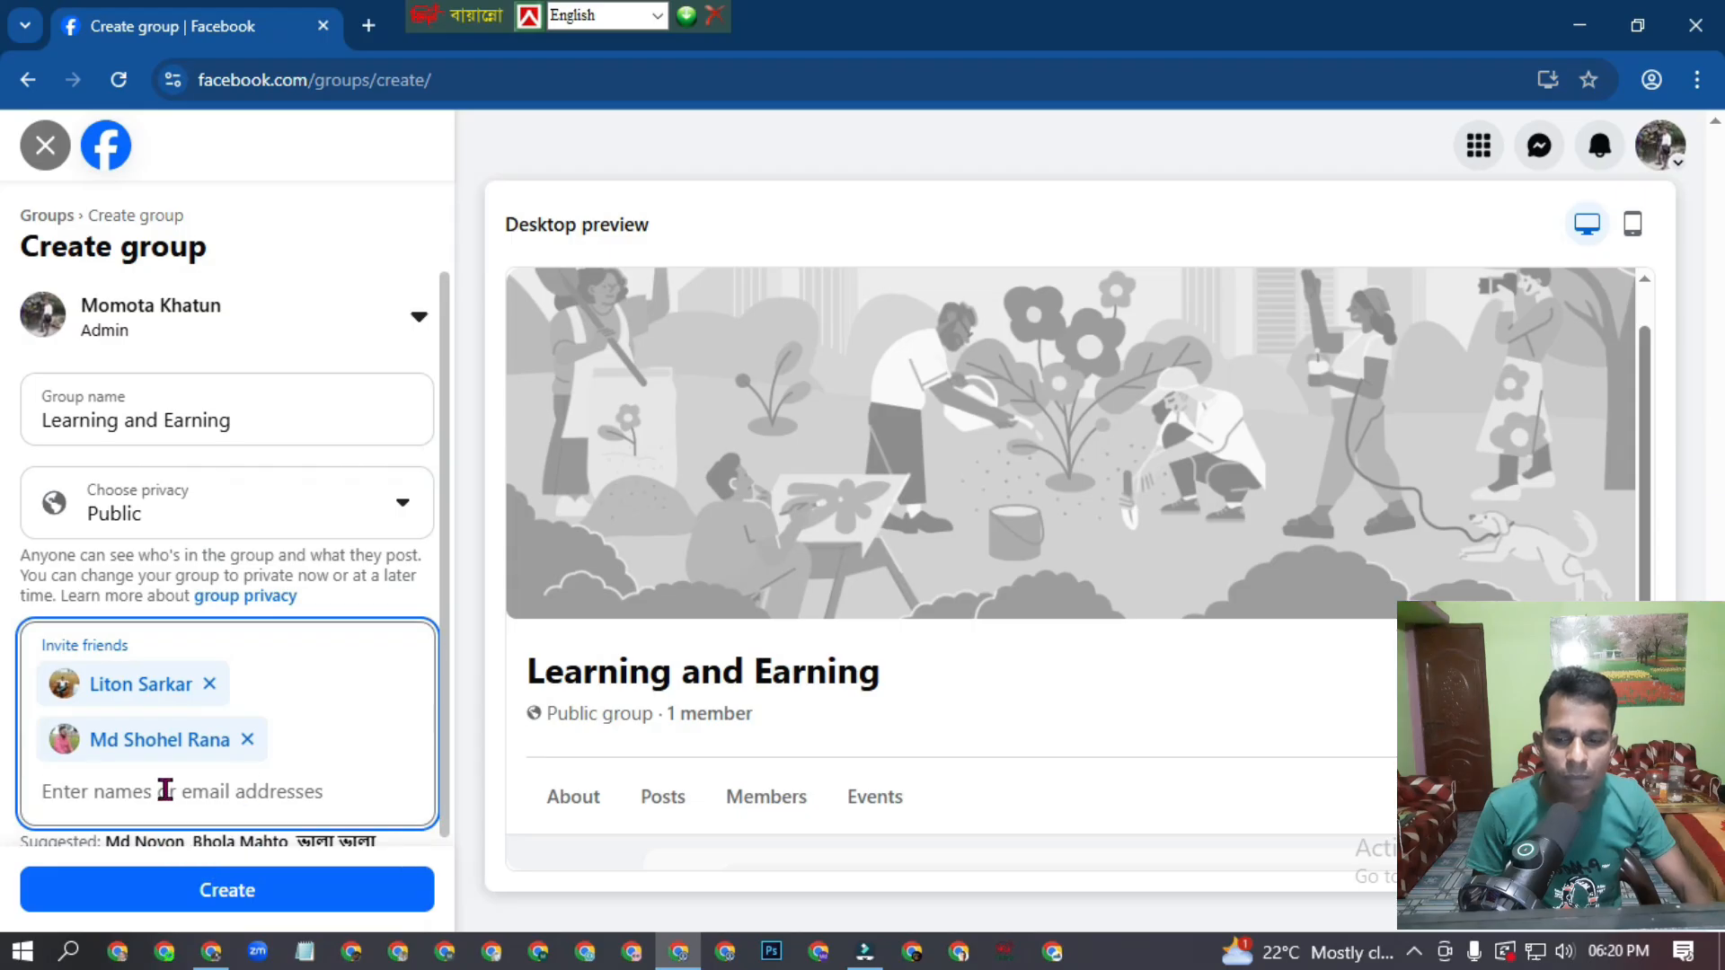
click(166, 791)
click(192, 917)
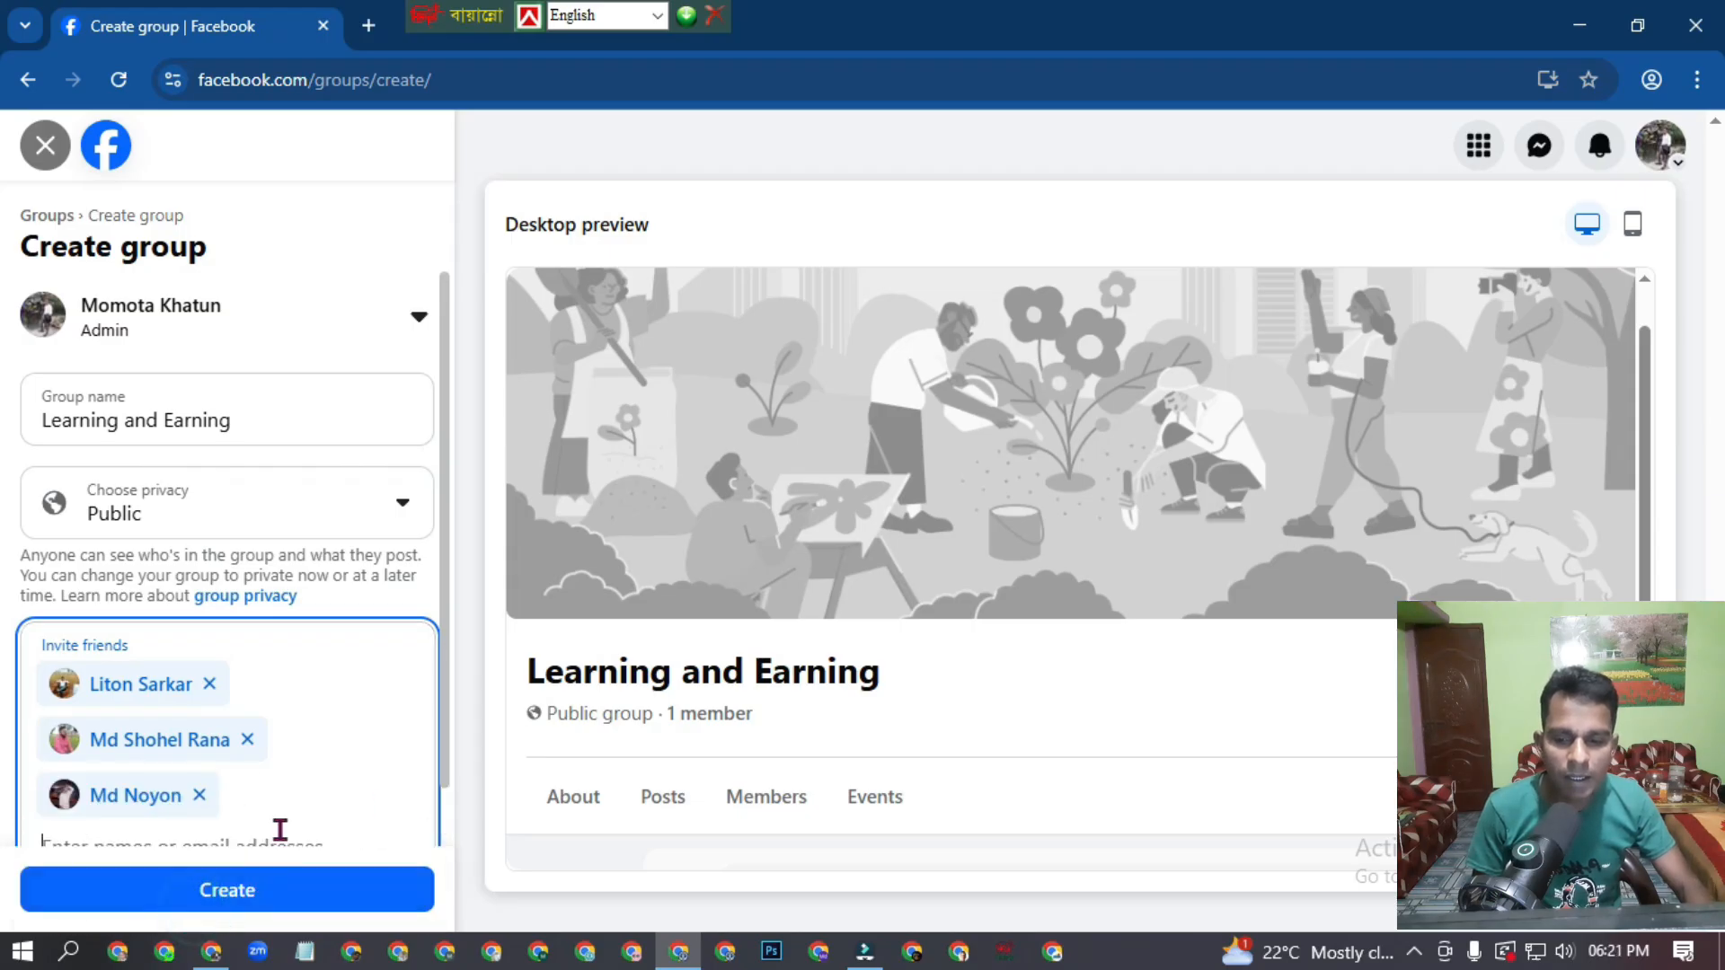
click(278, 820)
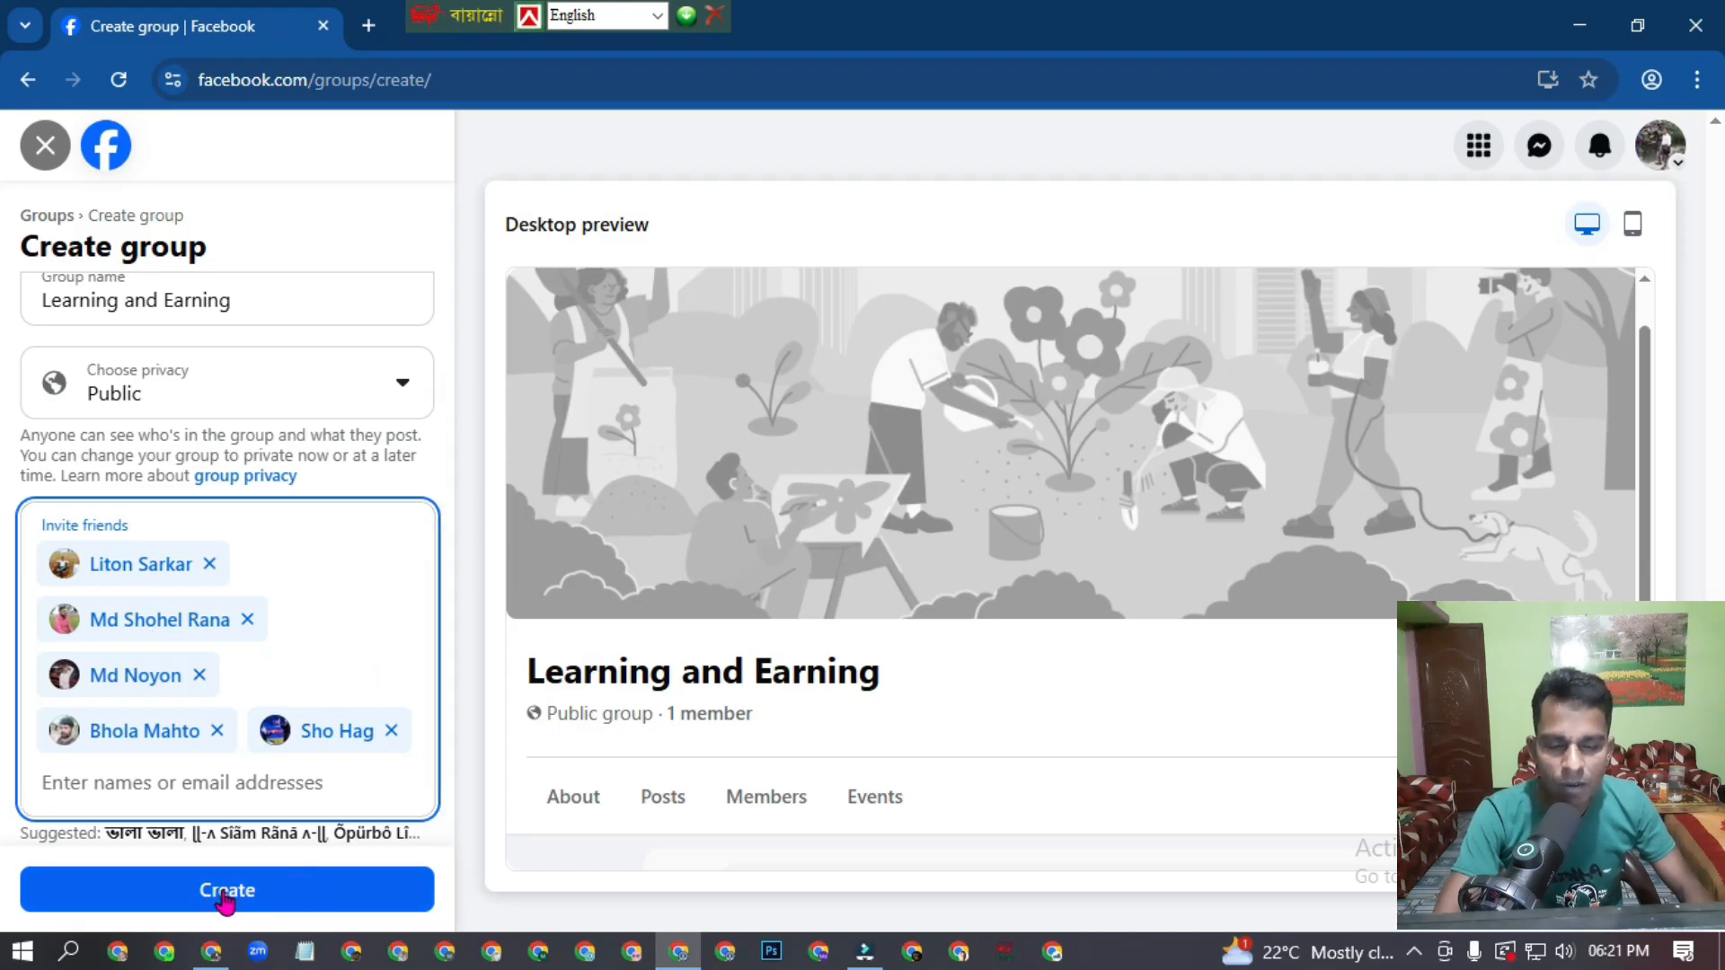
click(272, 907)
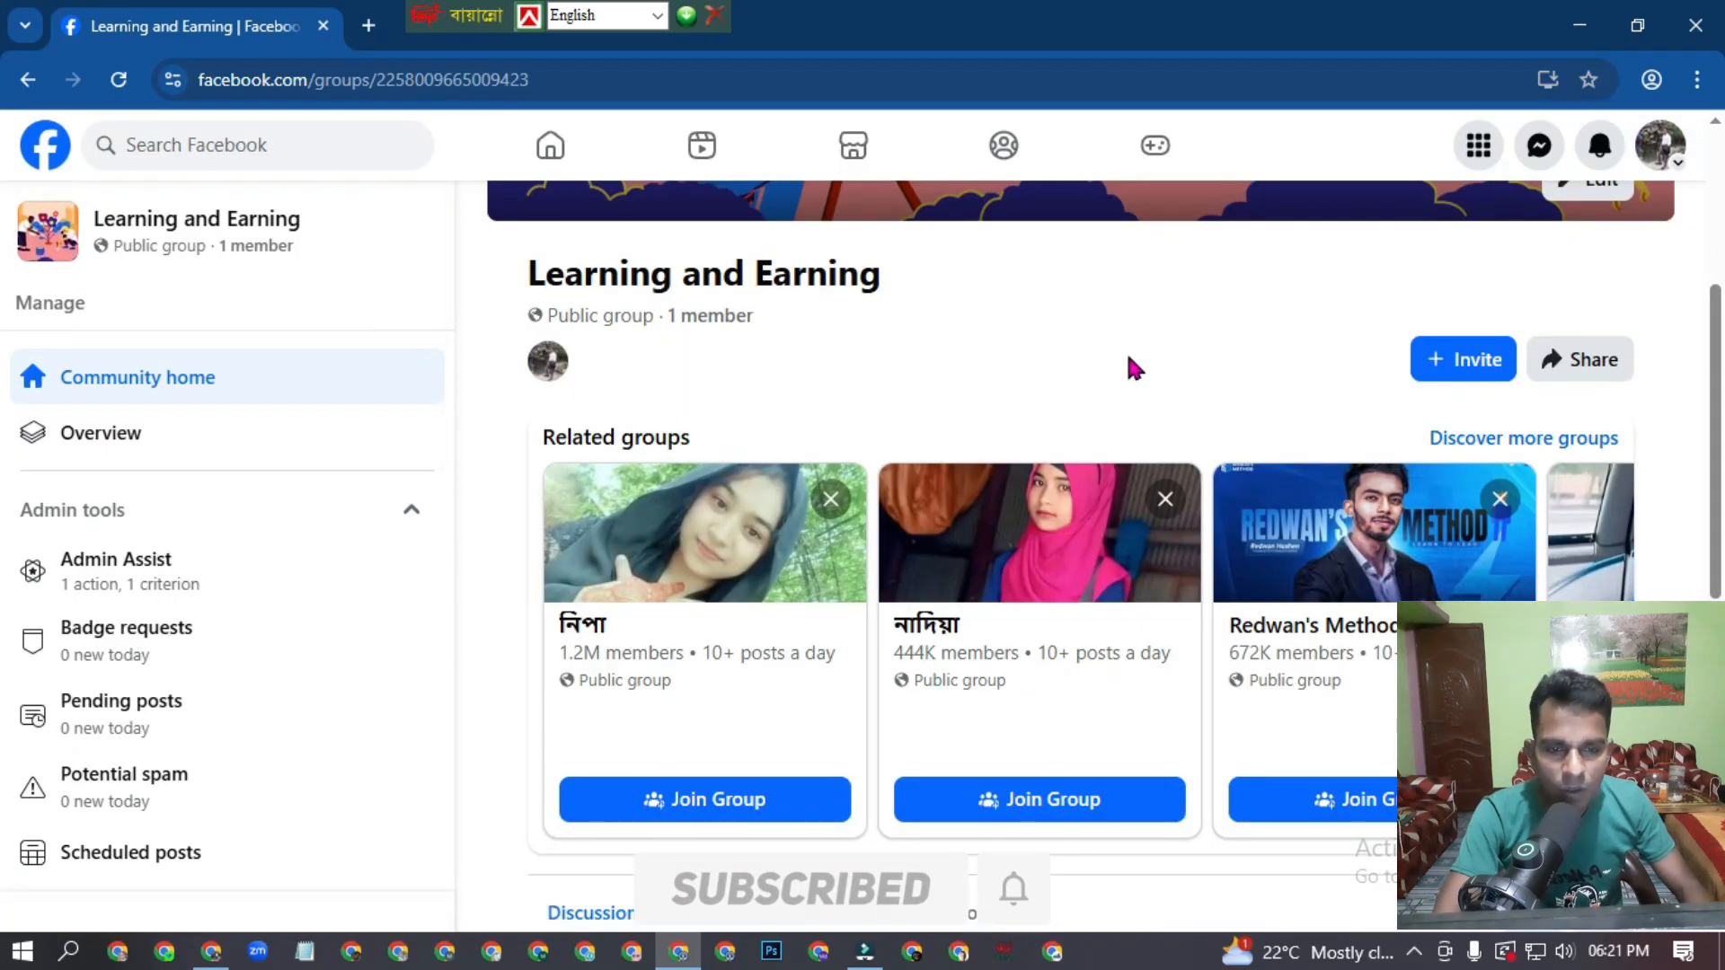
Step: Upload the image 655 from the Desktop folder post > SDT as the group's cover photo and save the change
scroll(1716, 446, up, 5)
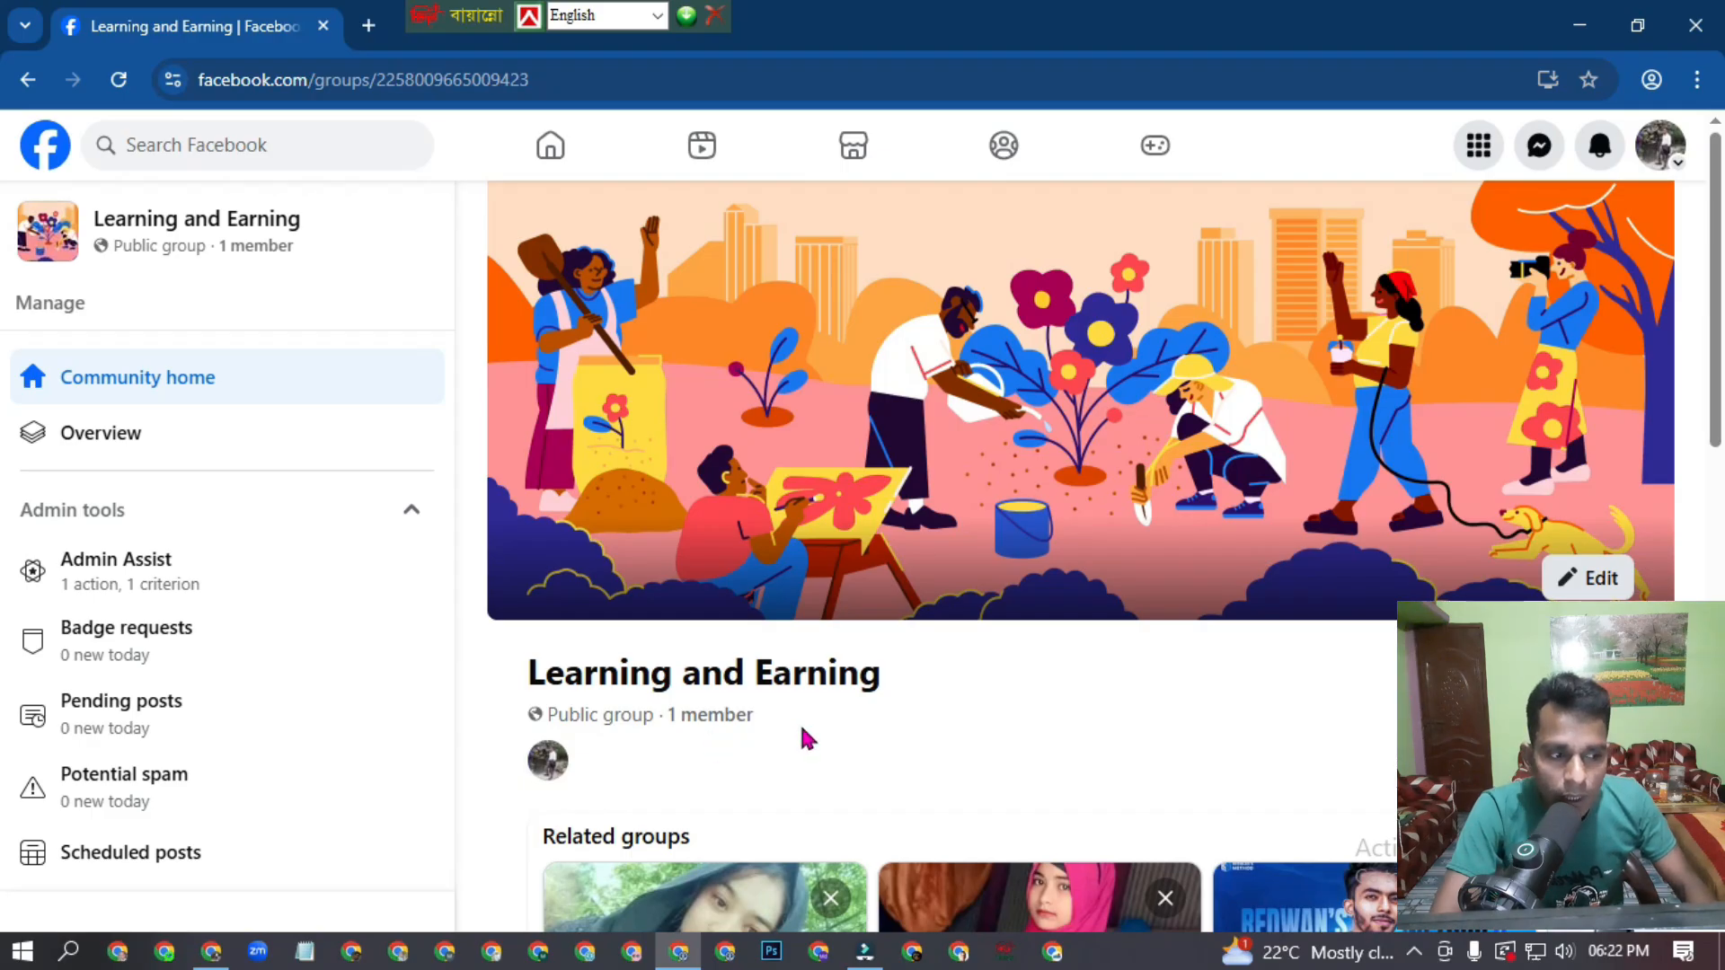
click(1597, 582)
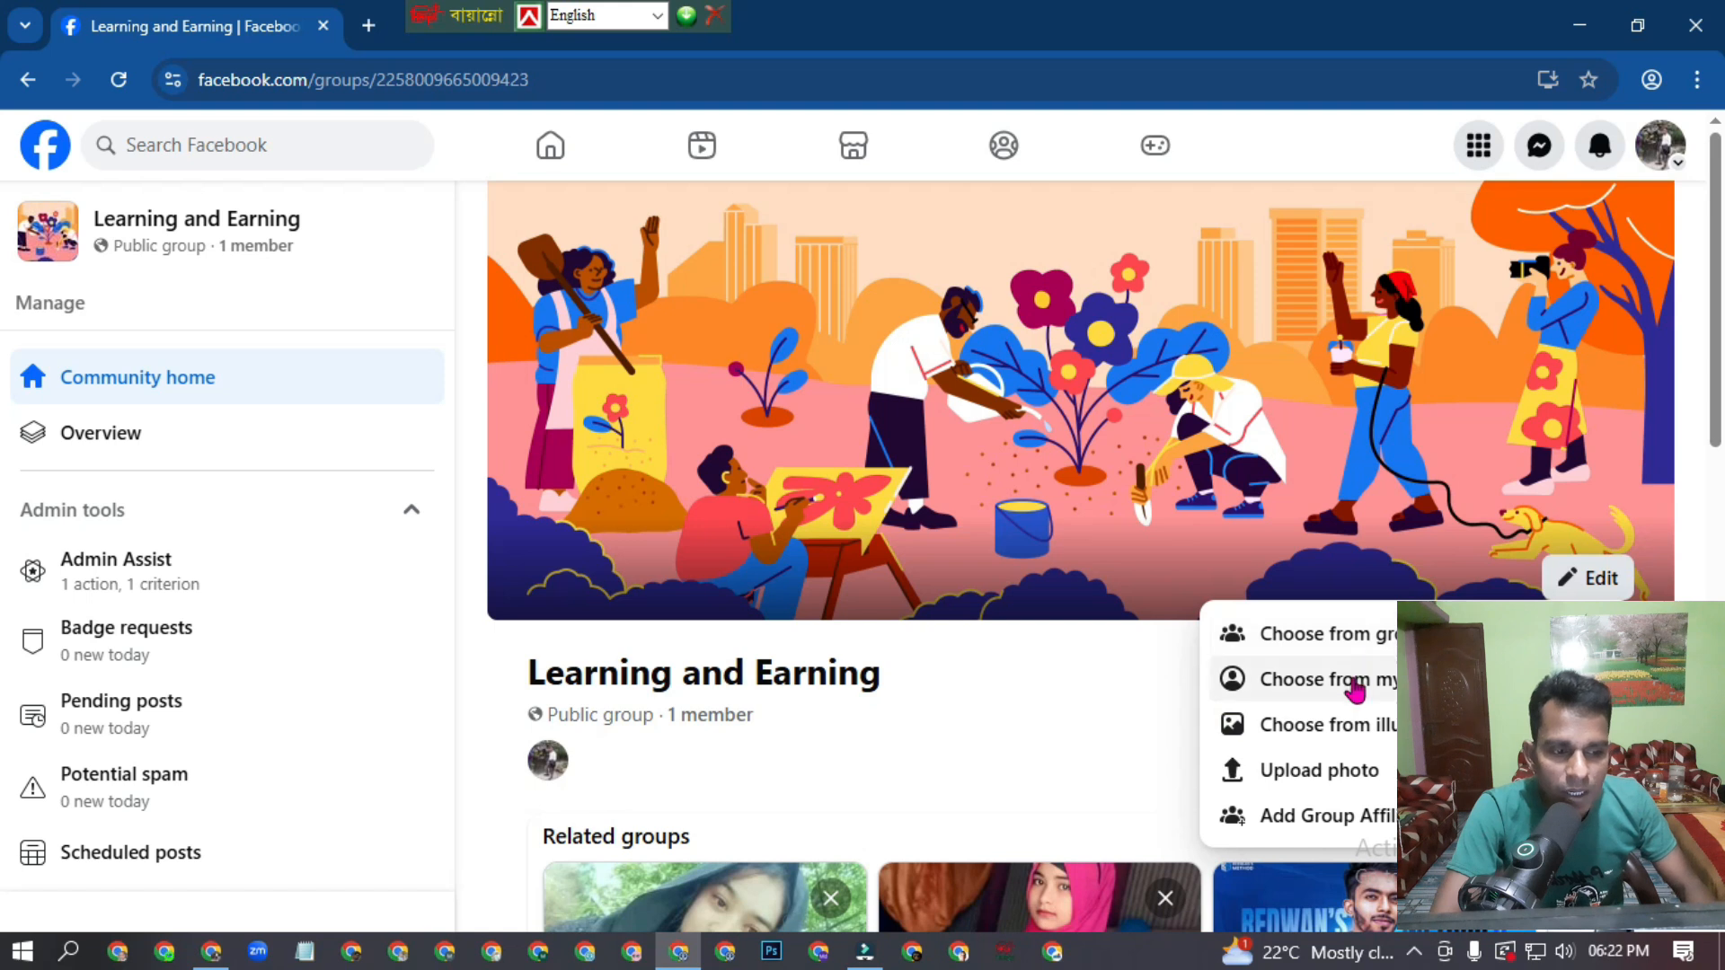
click(1352, 787)
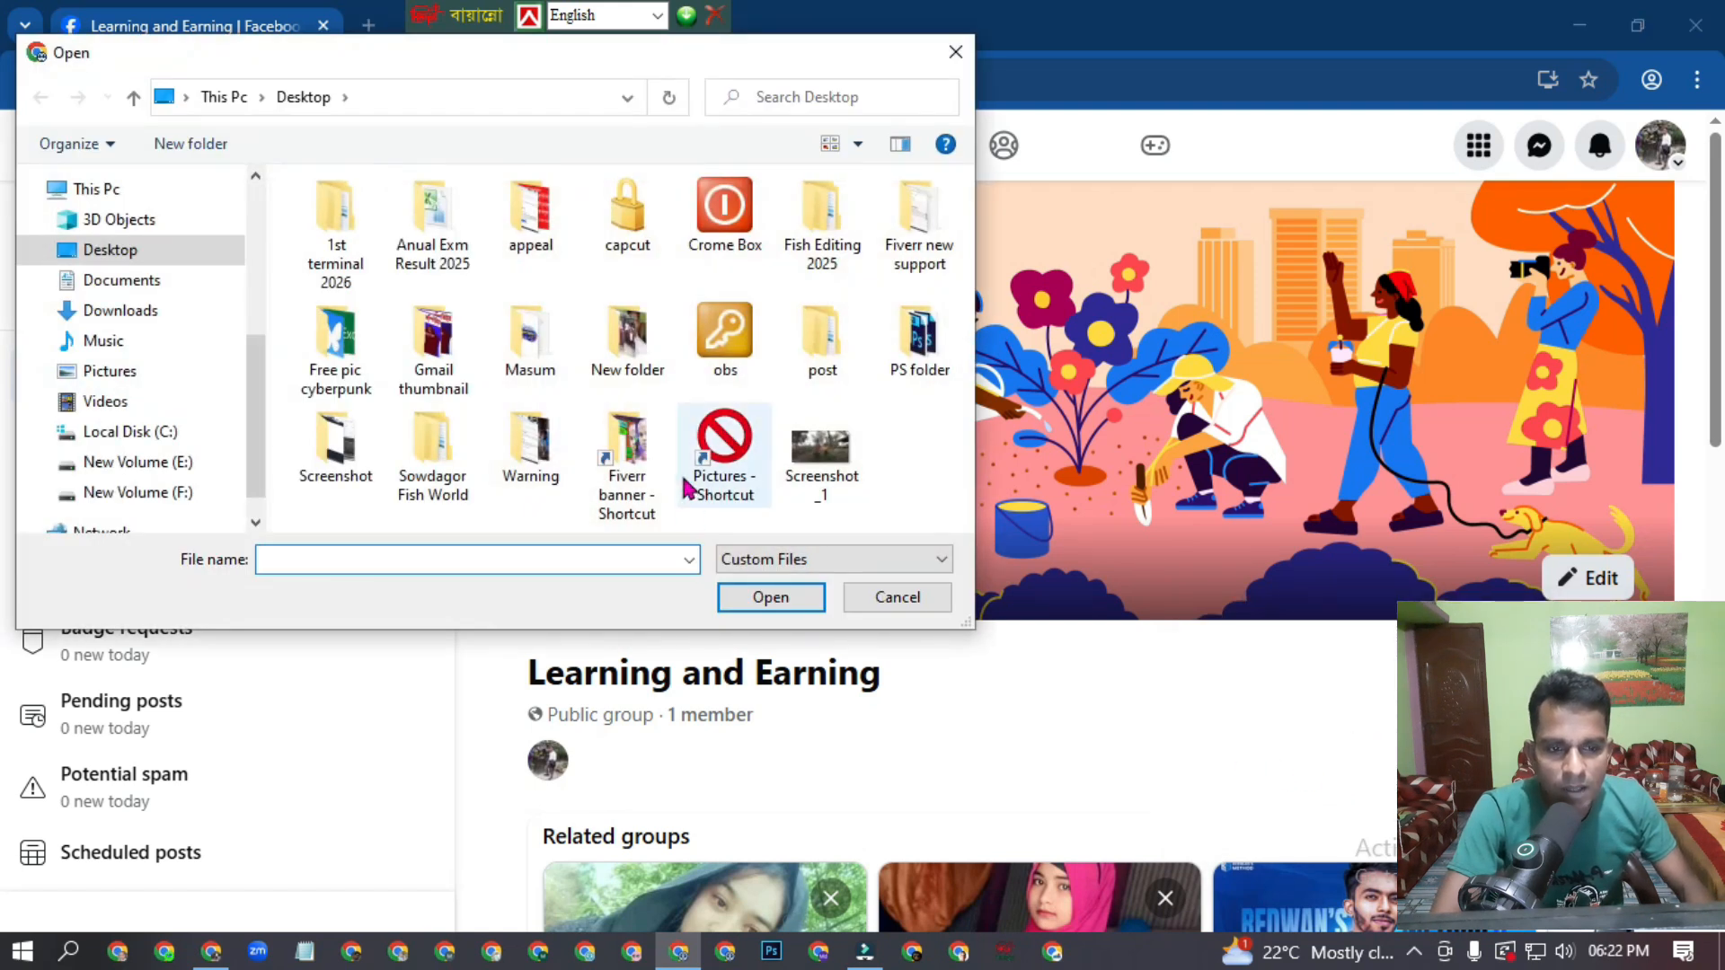
double_click(827, 350)
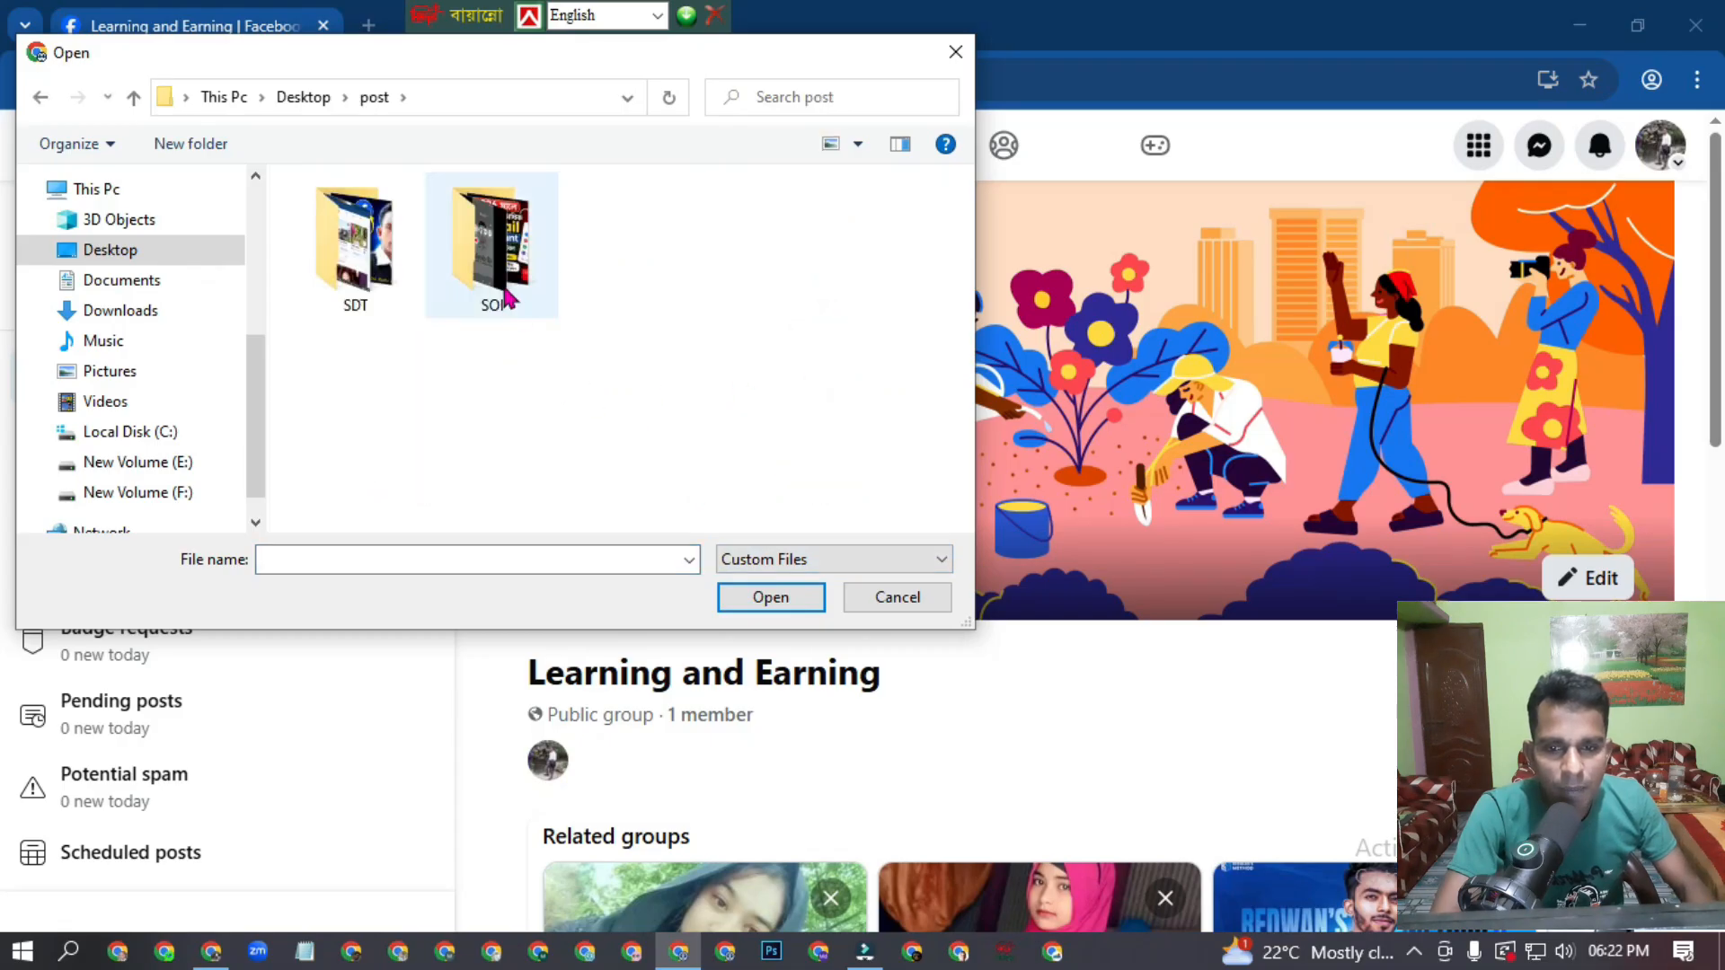
double_click(363, 265)
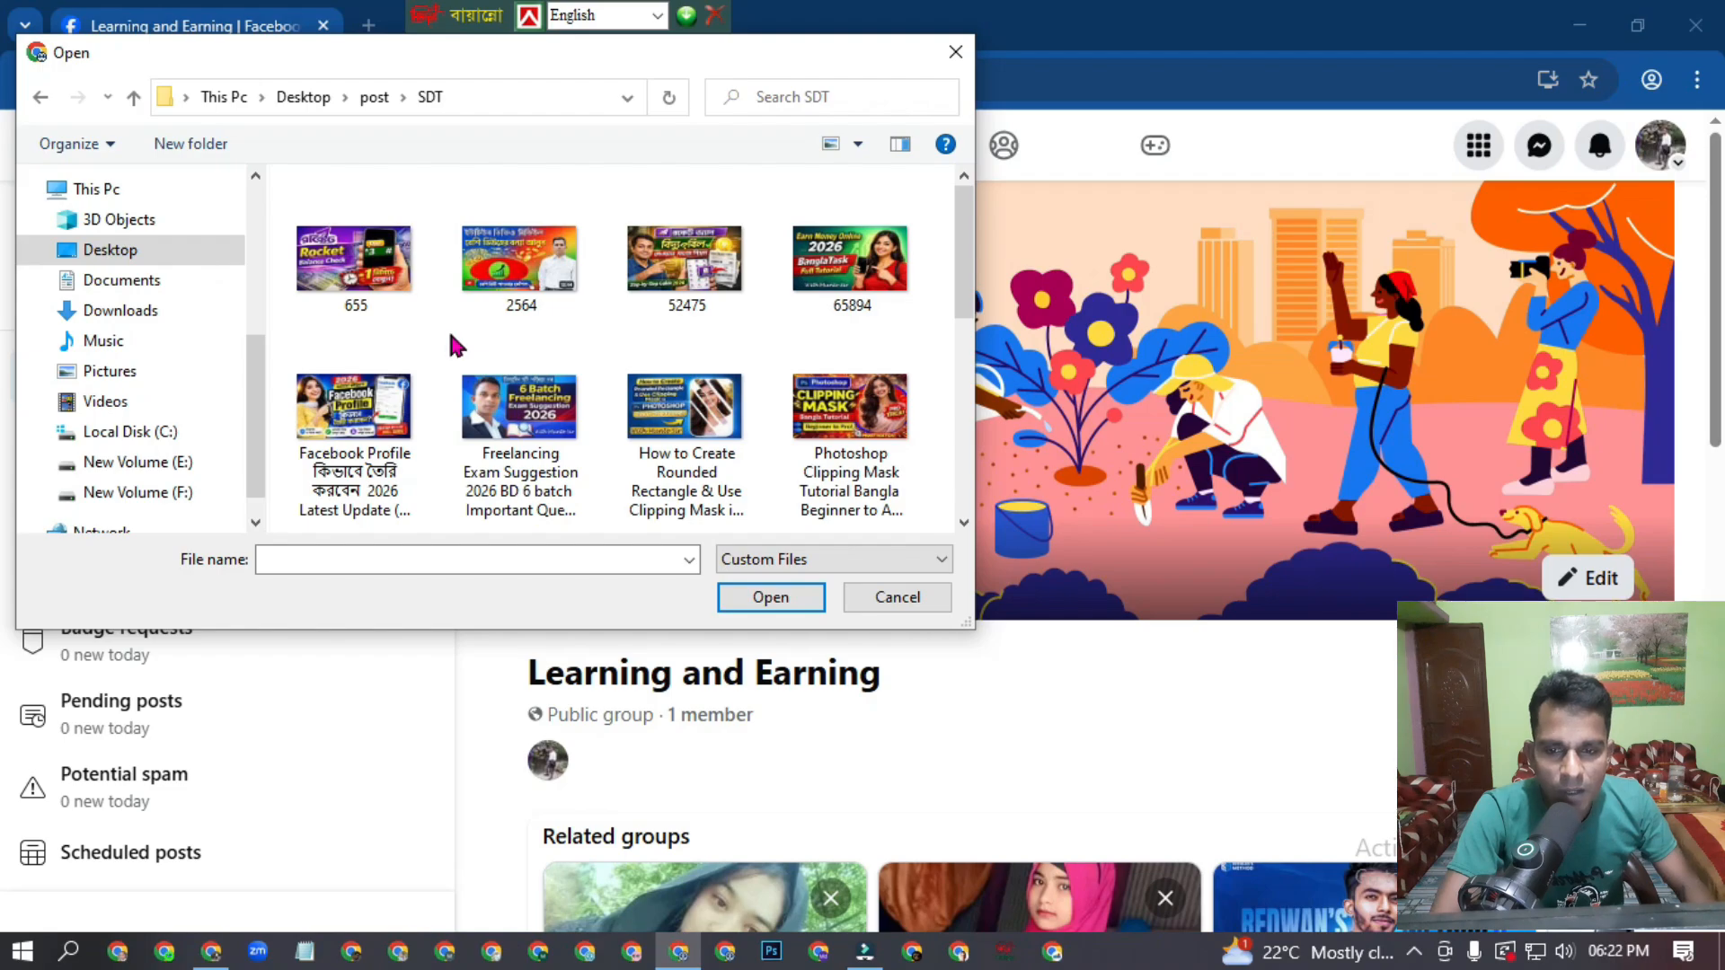
click(354, 270)
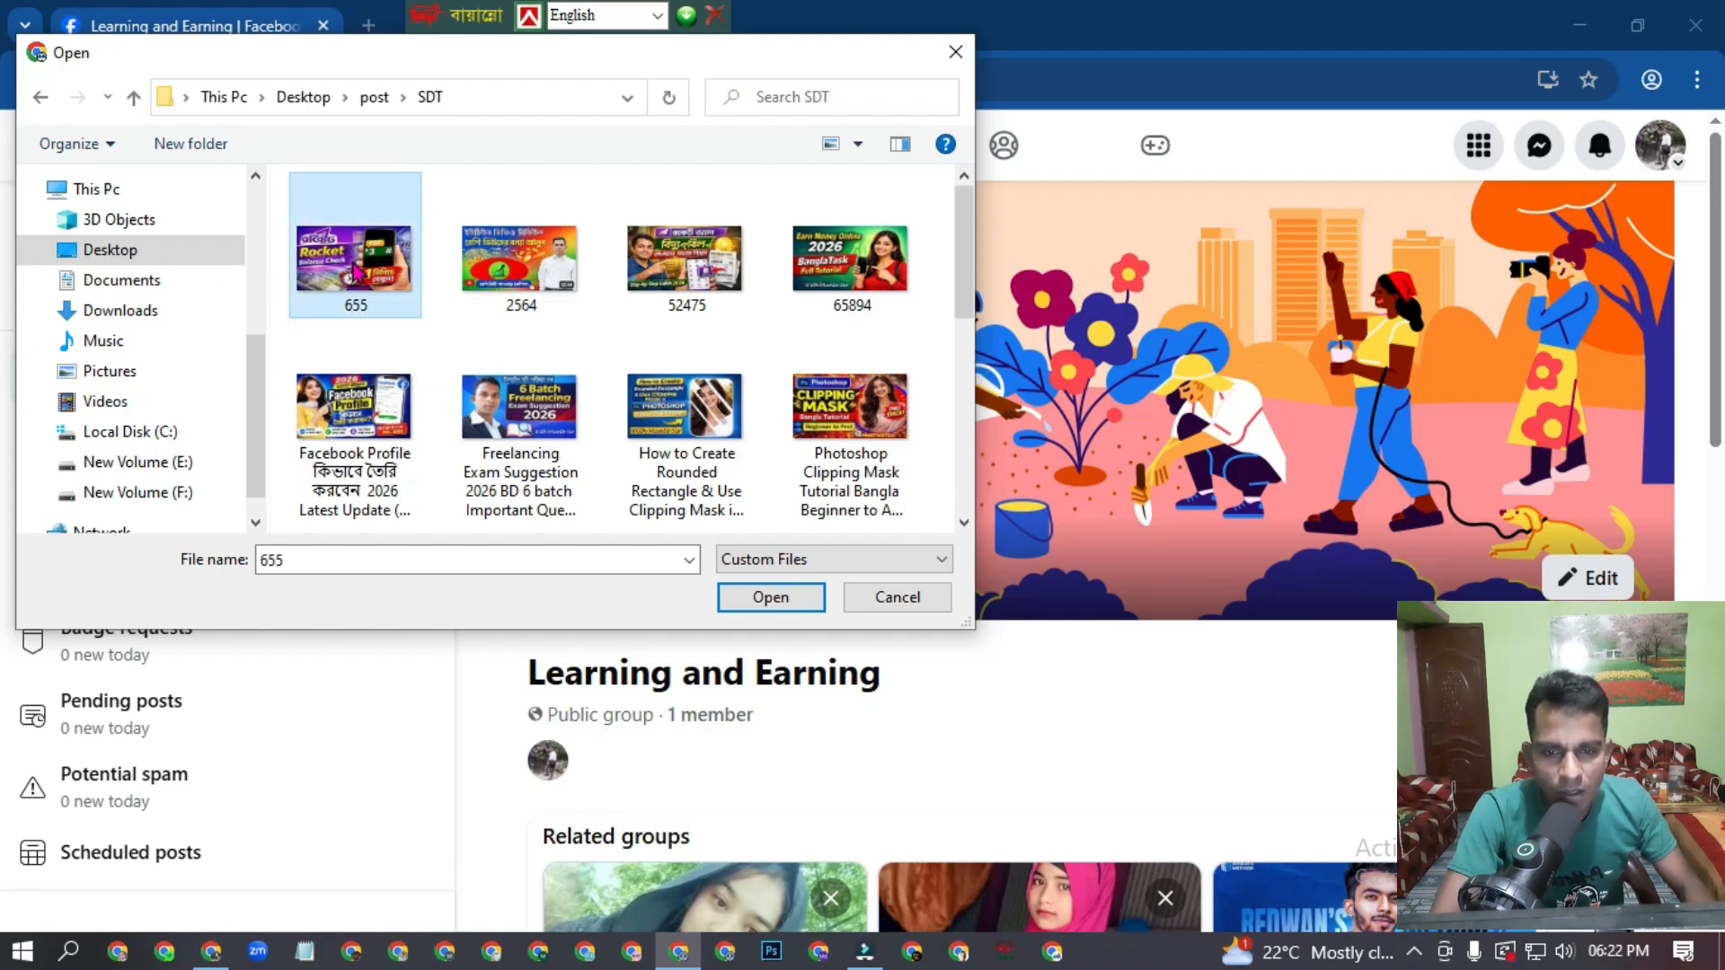
click(768, 596)
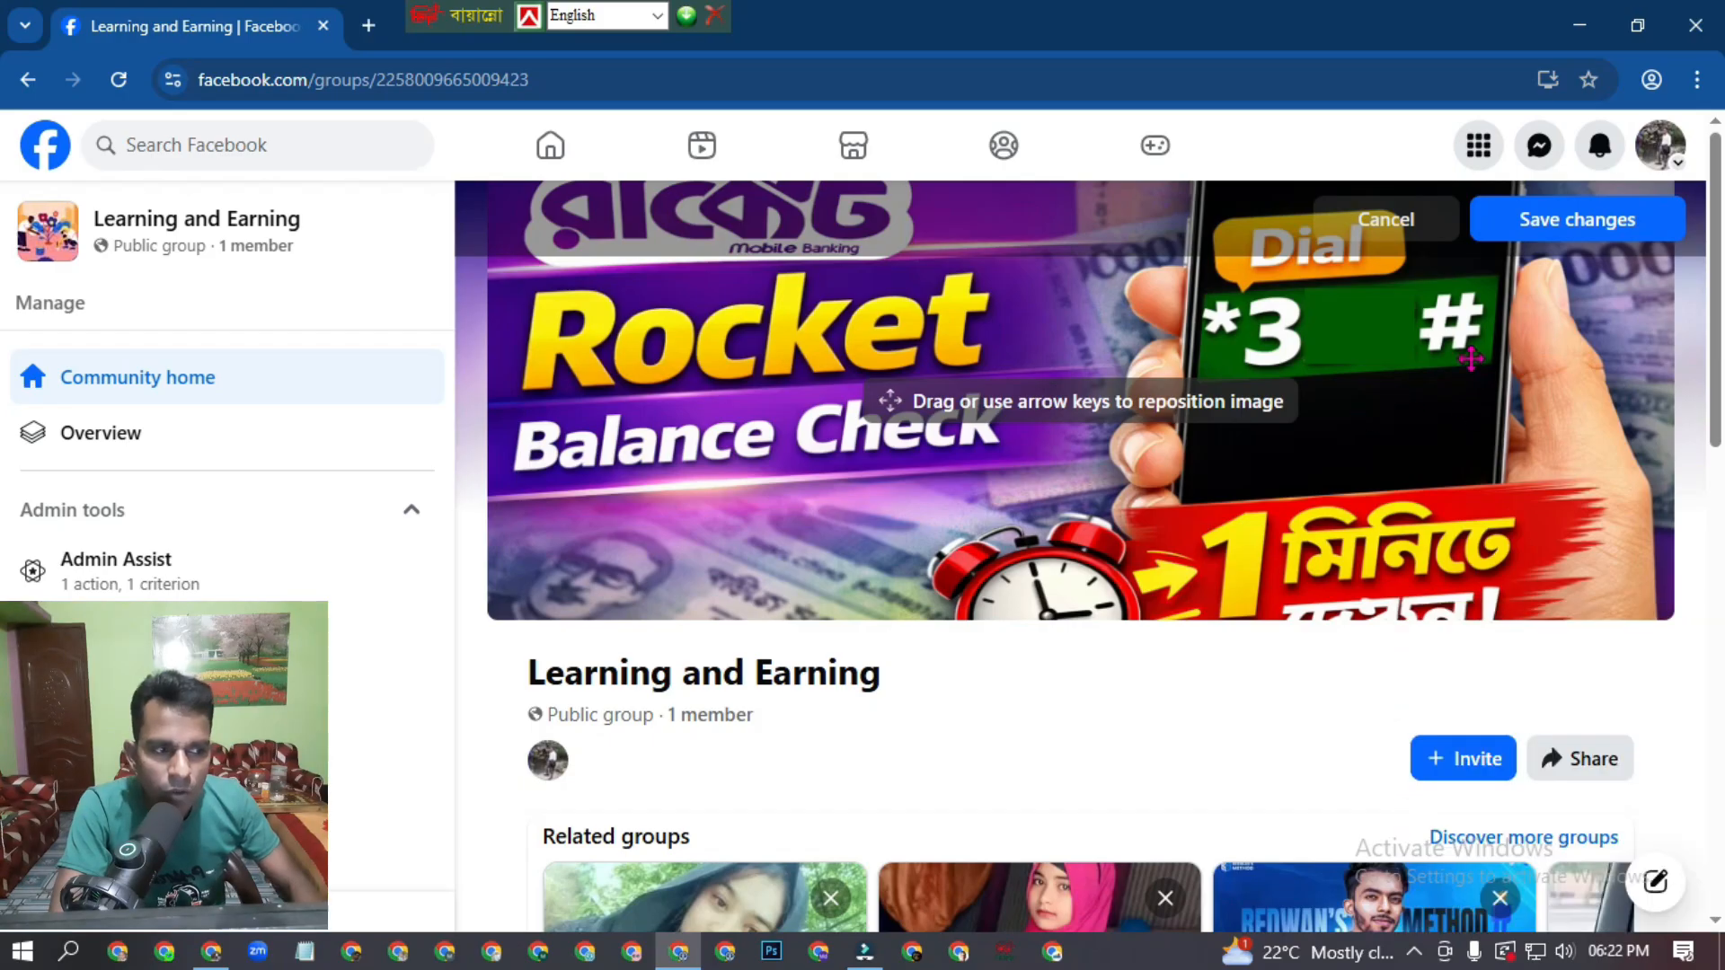
click(1581, 225)
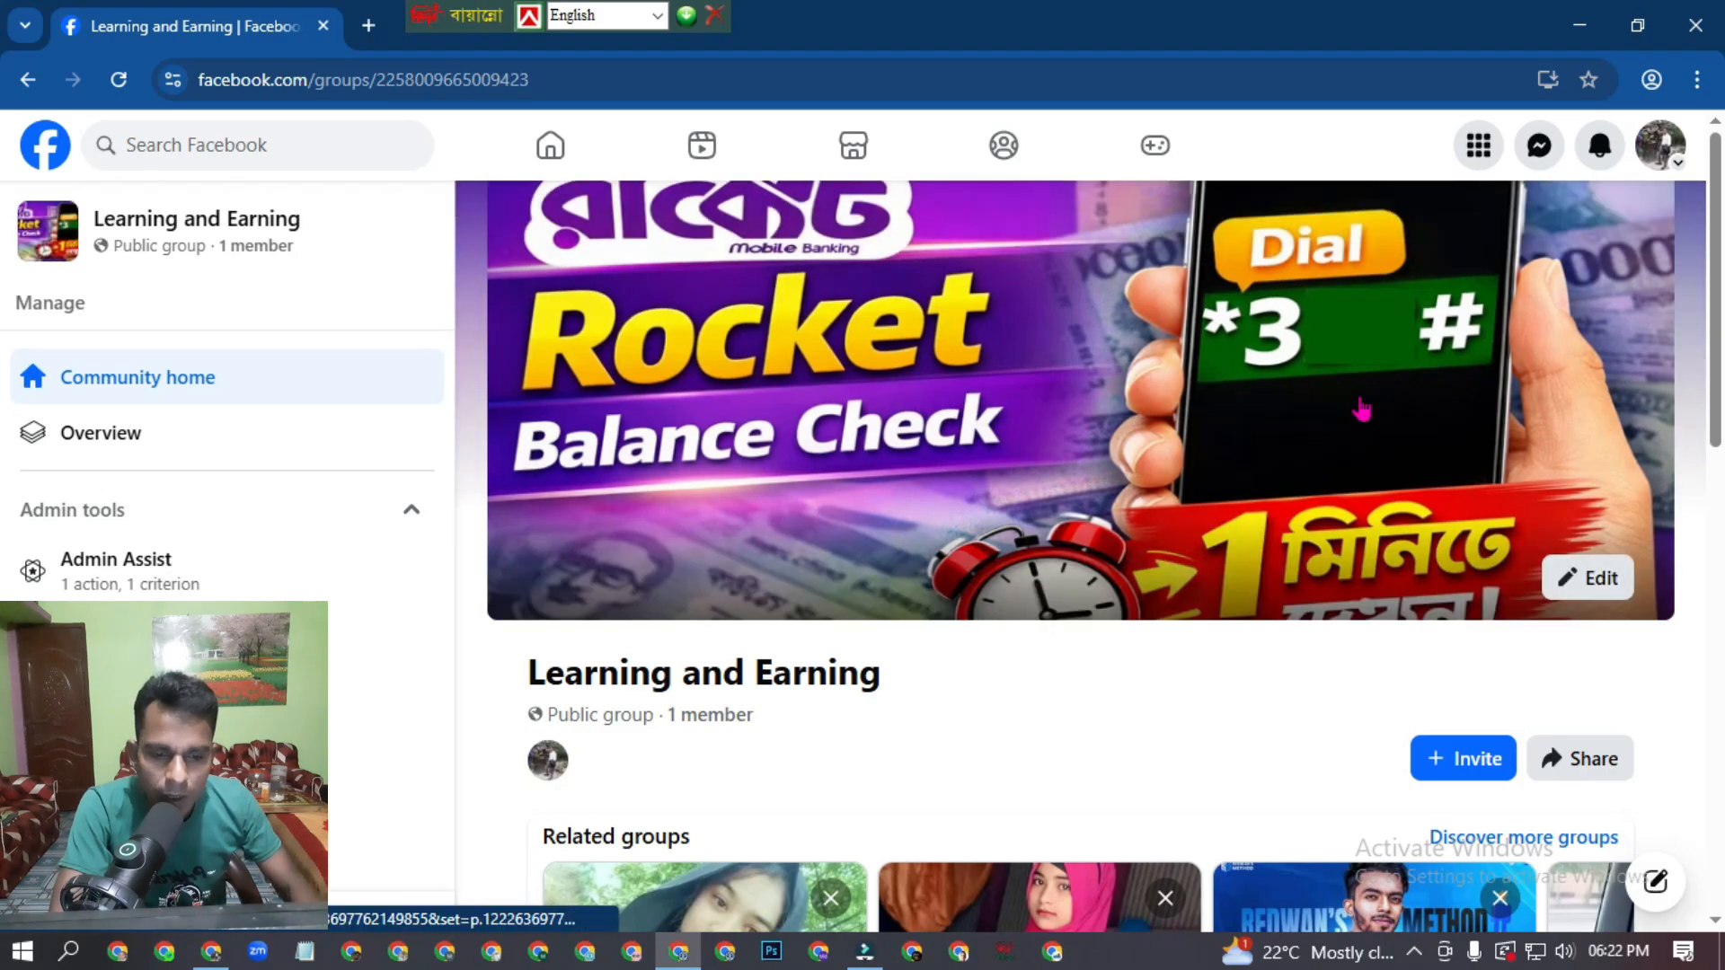
Step: Open the friend invitation list from the group's setup checklist and select the first five suggested friends
click(1469, 776)
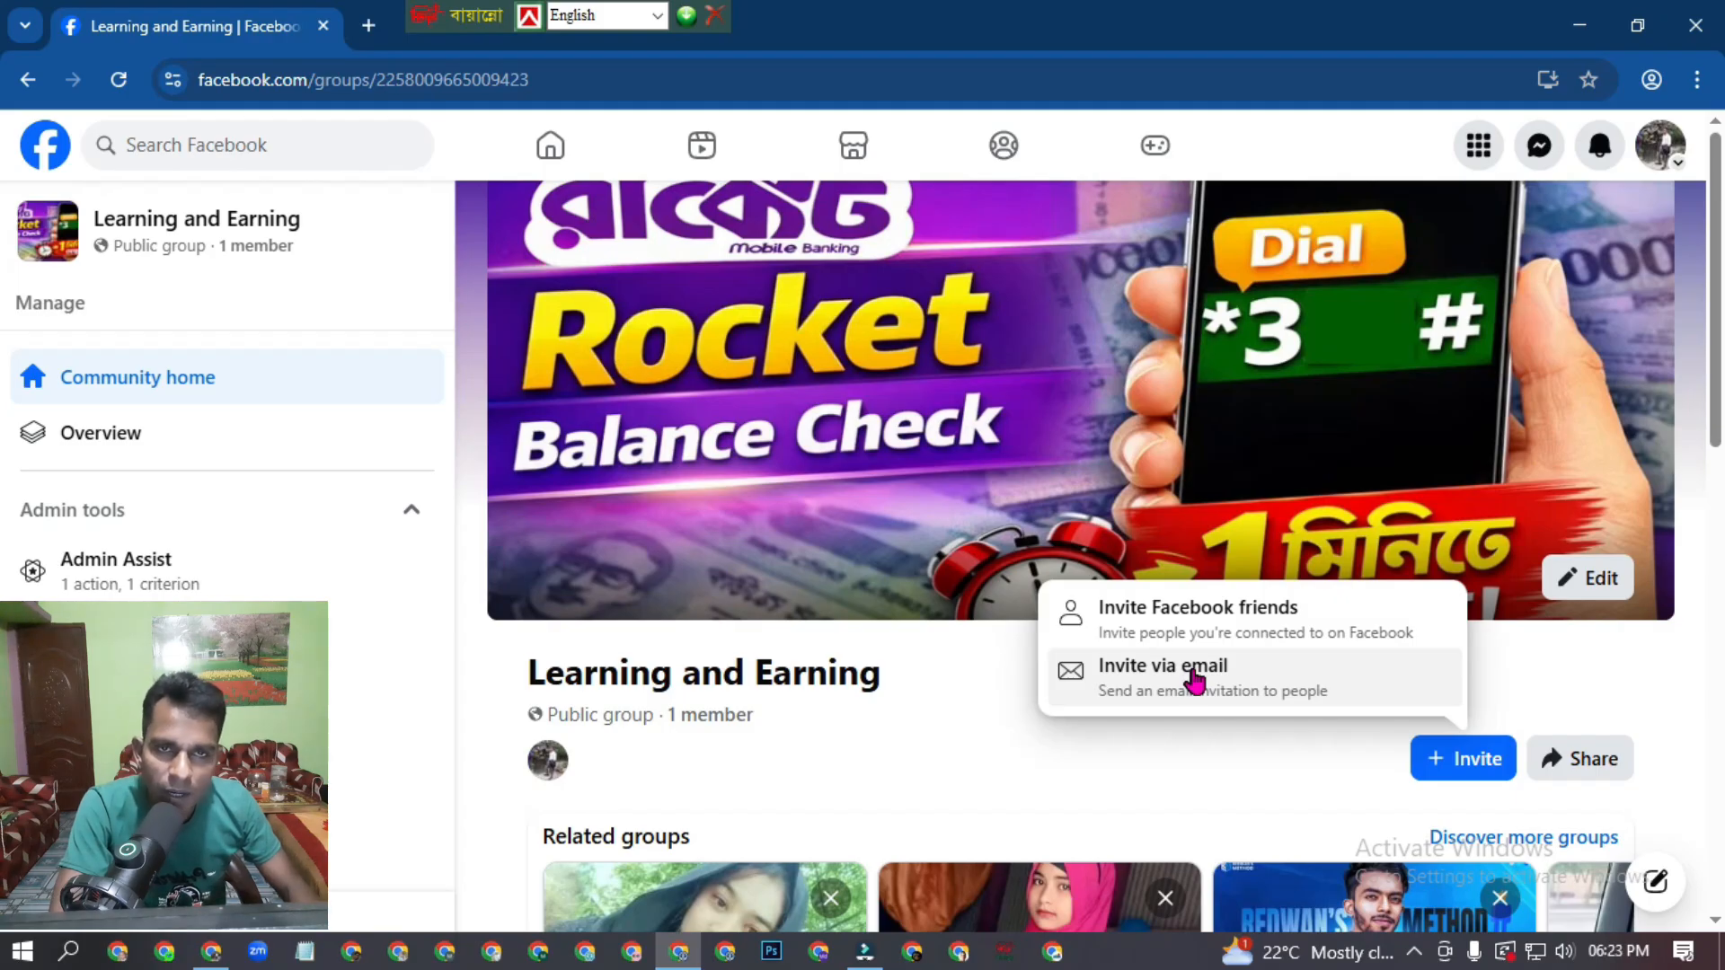
click(1002, 755)
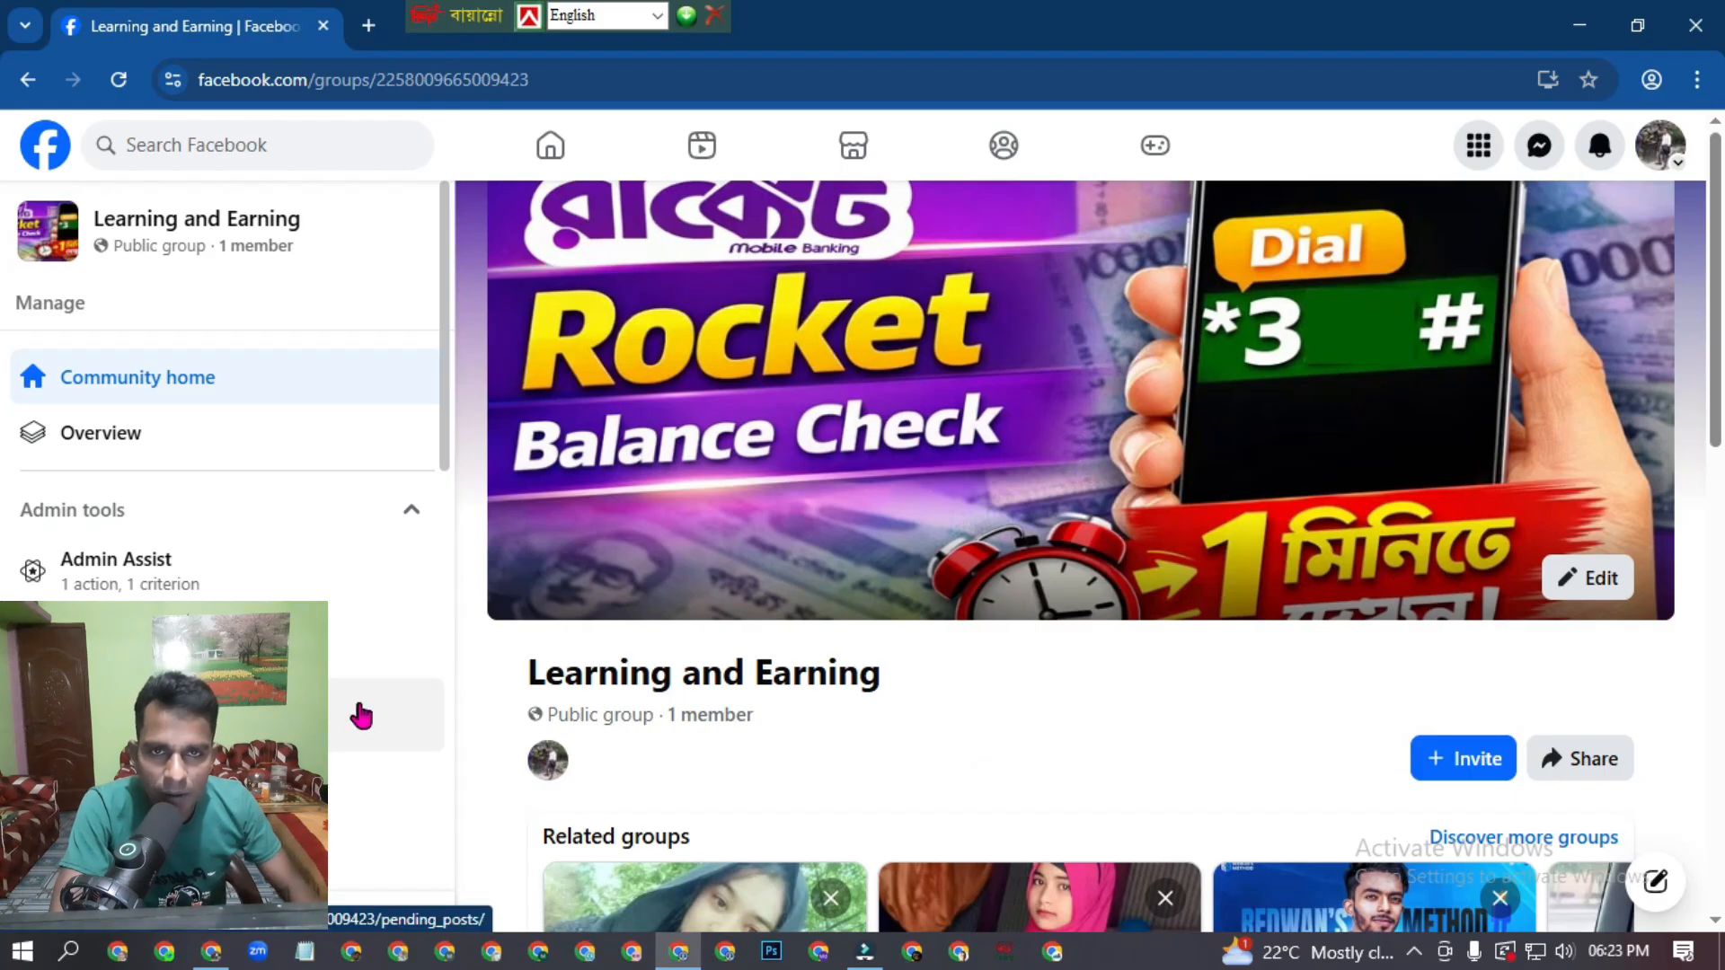
drag(1713, 303, 1712, 476)
scroll(1712, 476, down, 5)
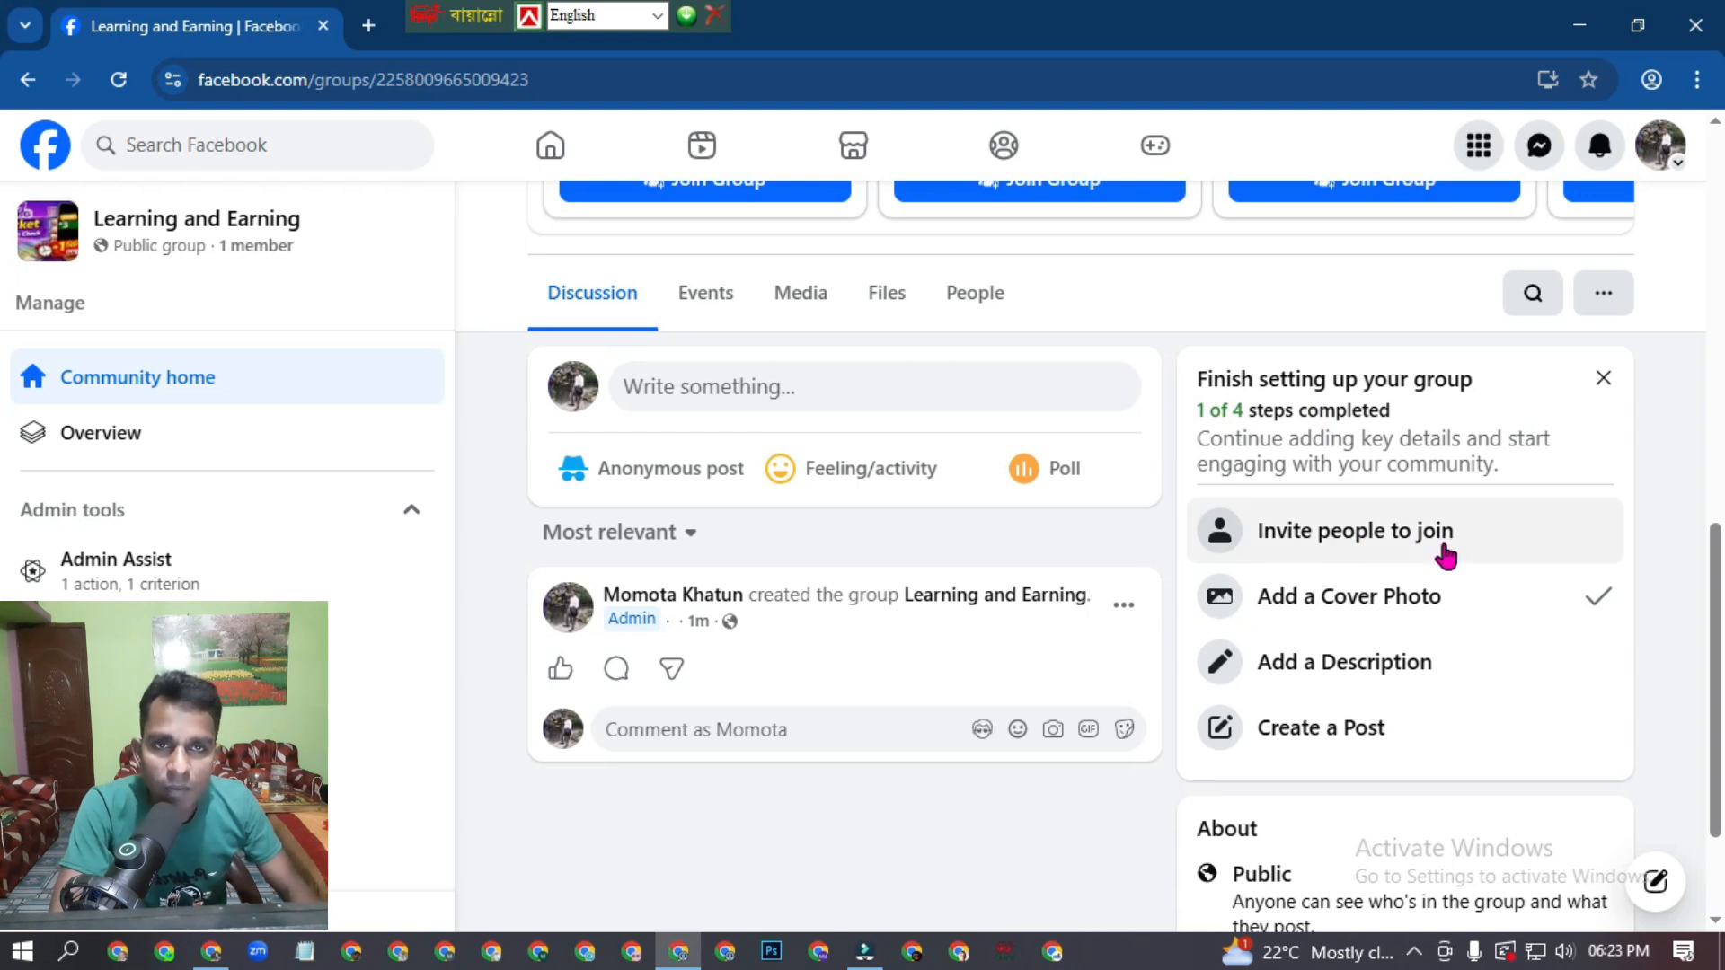
click(1368, 537)
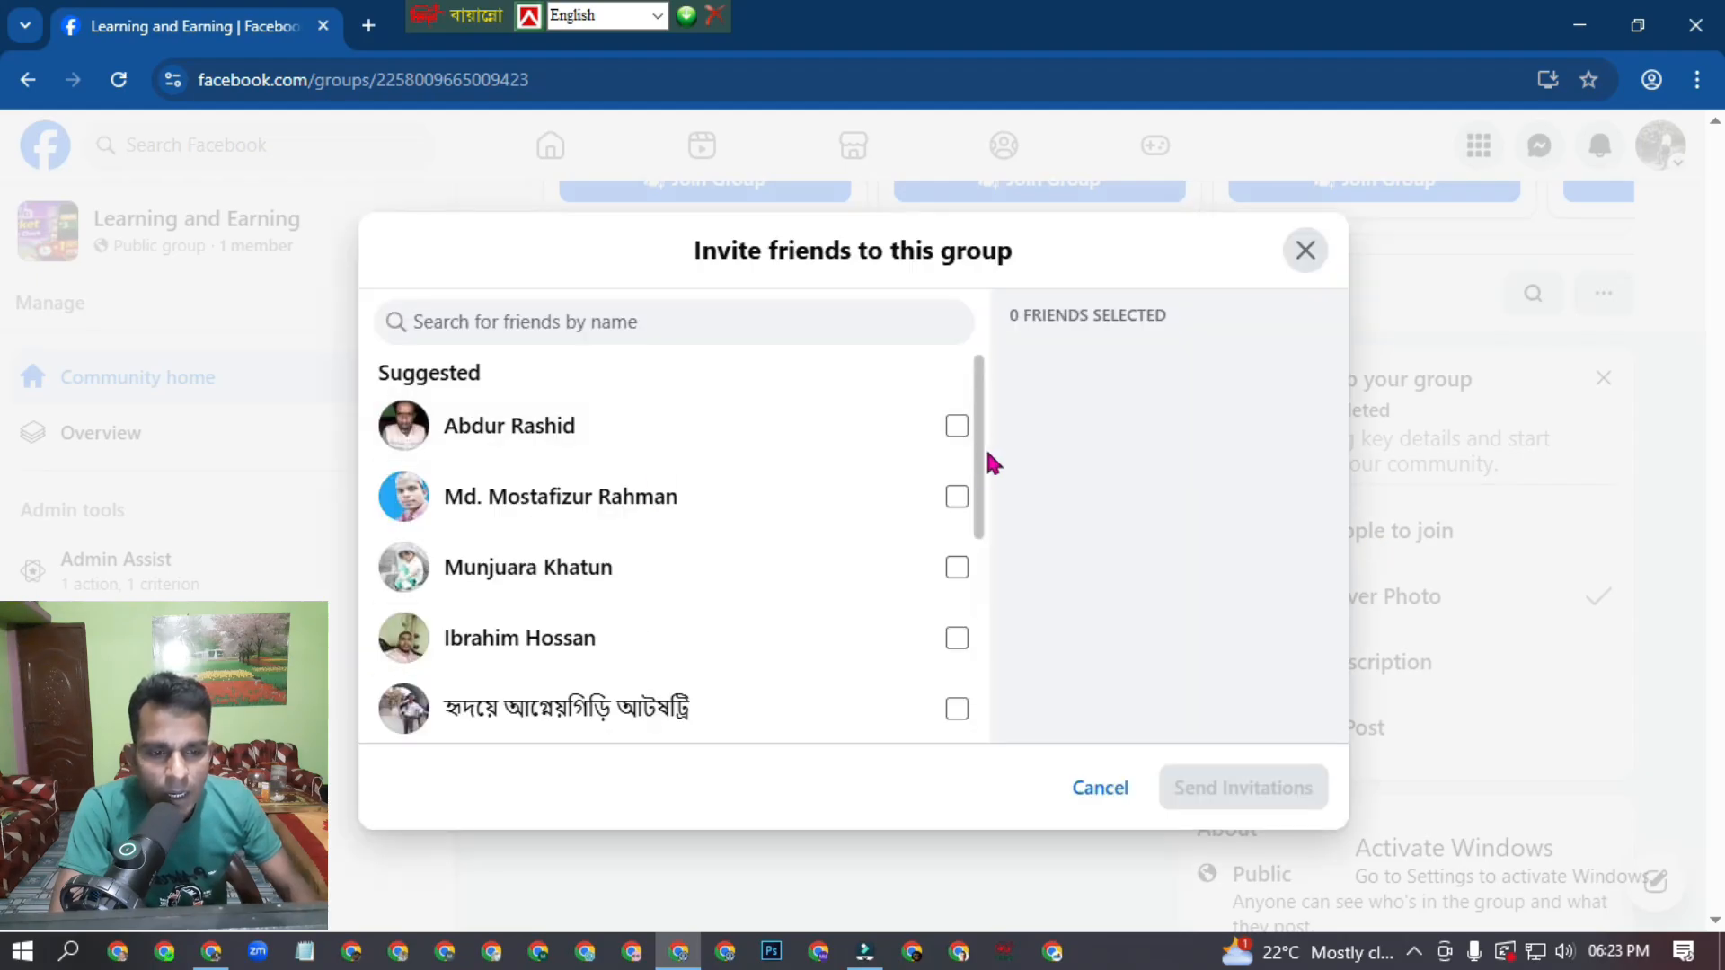
click(956, 426)
click(957, 497)
click(957, 568)
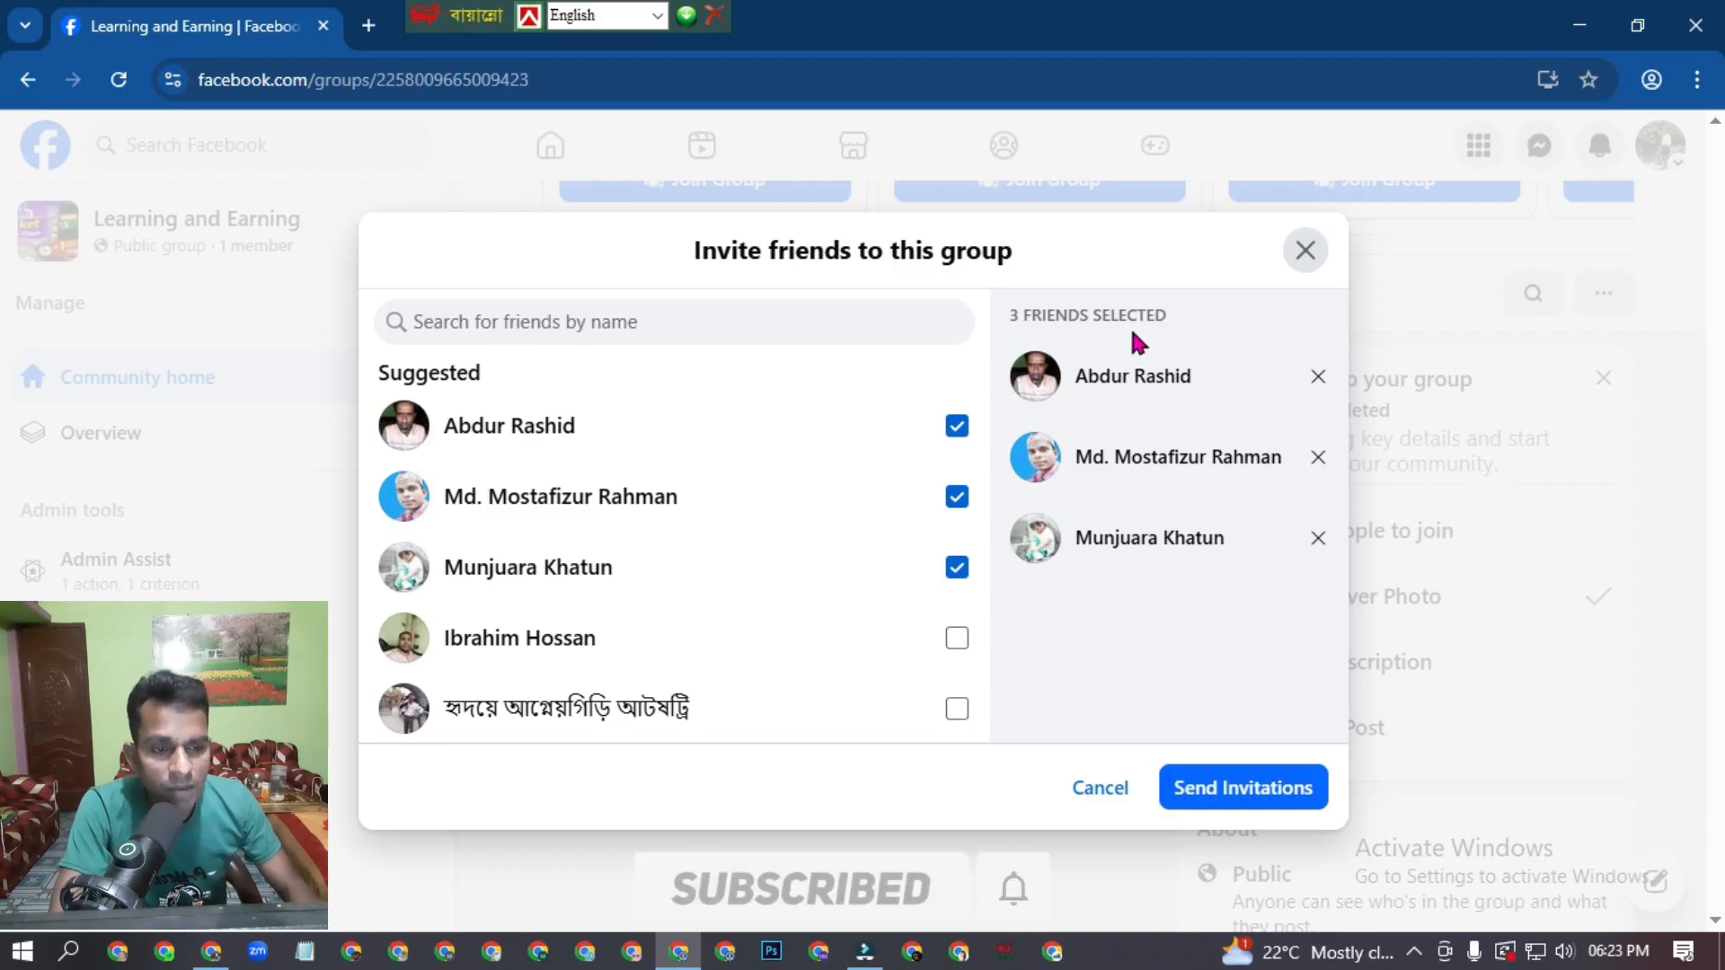
click(956, 640)
click(957, 708)
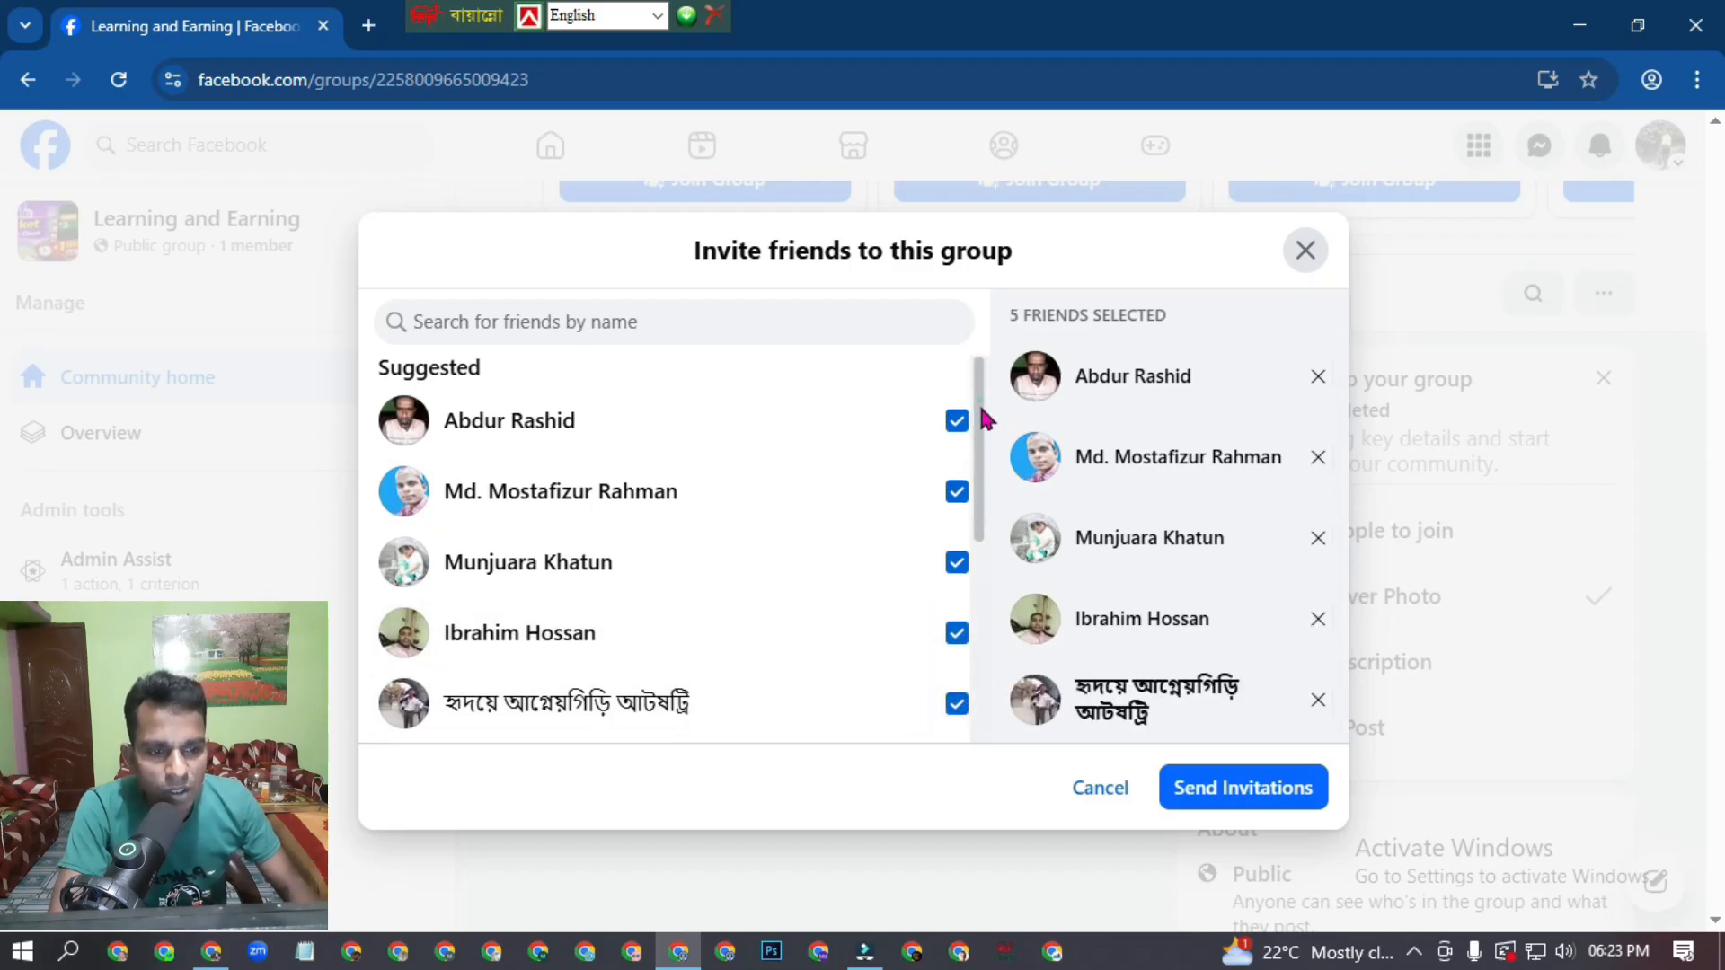
Step: Select five more friends further down the suggestions and send the group invitations
drag(983, 376, 979, 565)
scroll(979, 564, down, 2)
click(957, 637)
click(957, 565)
click(957, 495)
scroll(968, 428, up, 2)
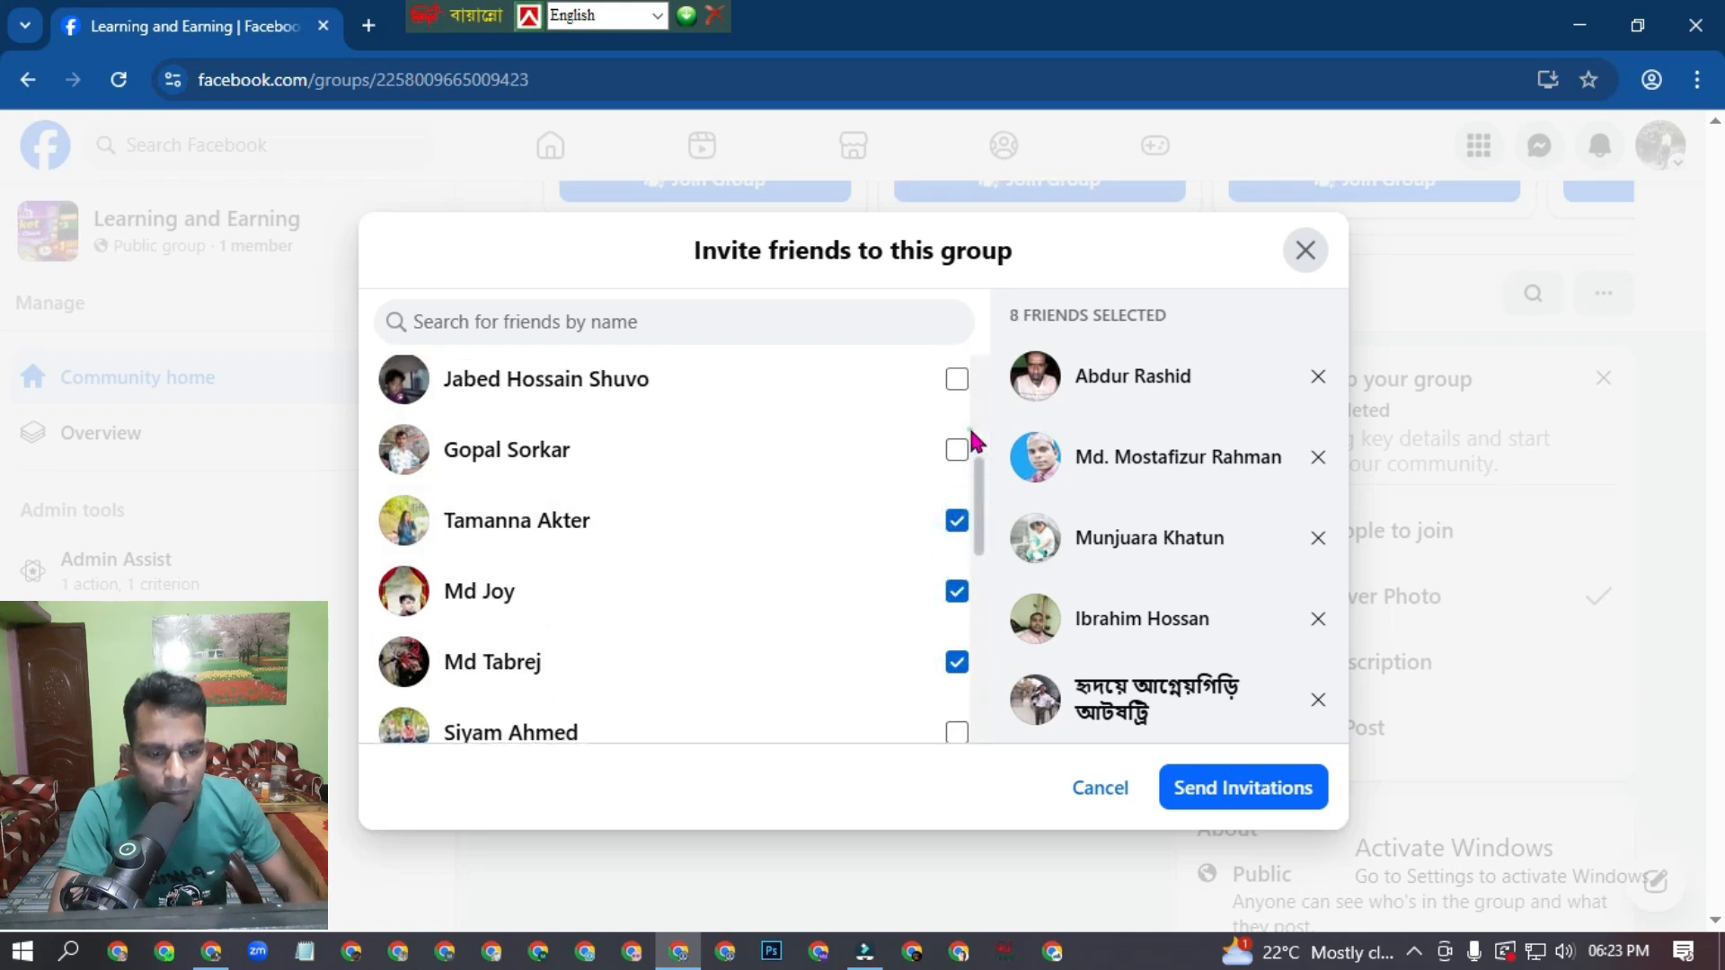
click(956, 550)
click(957, 481)
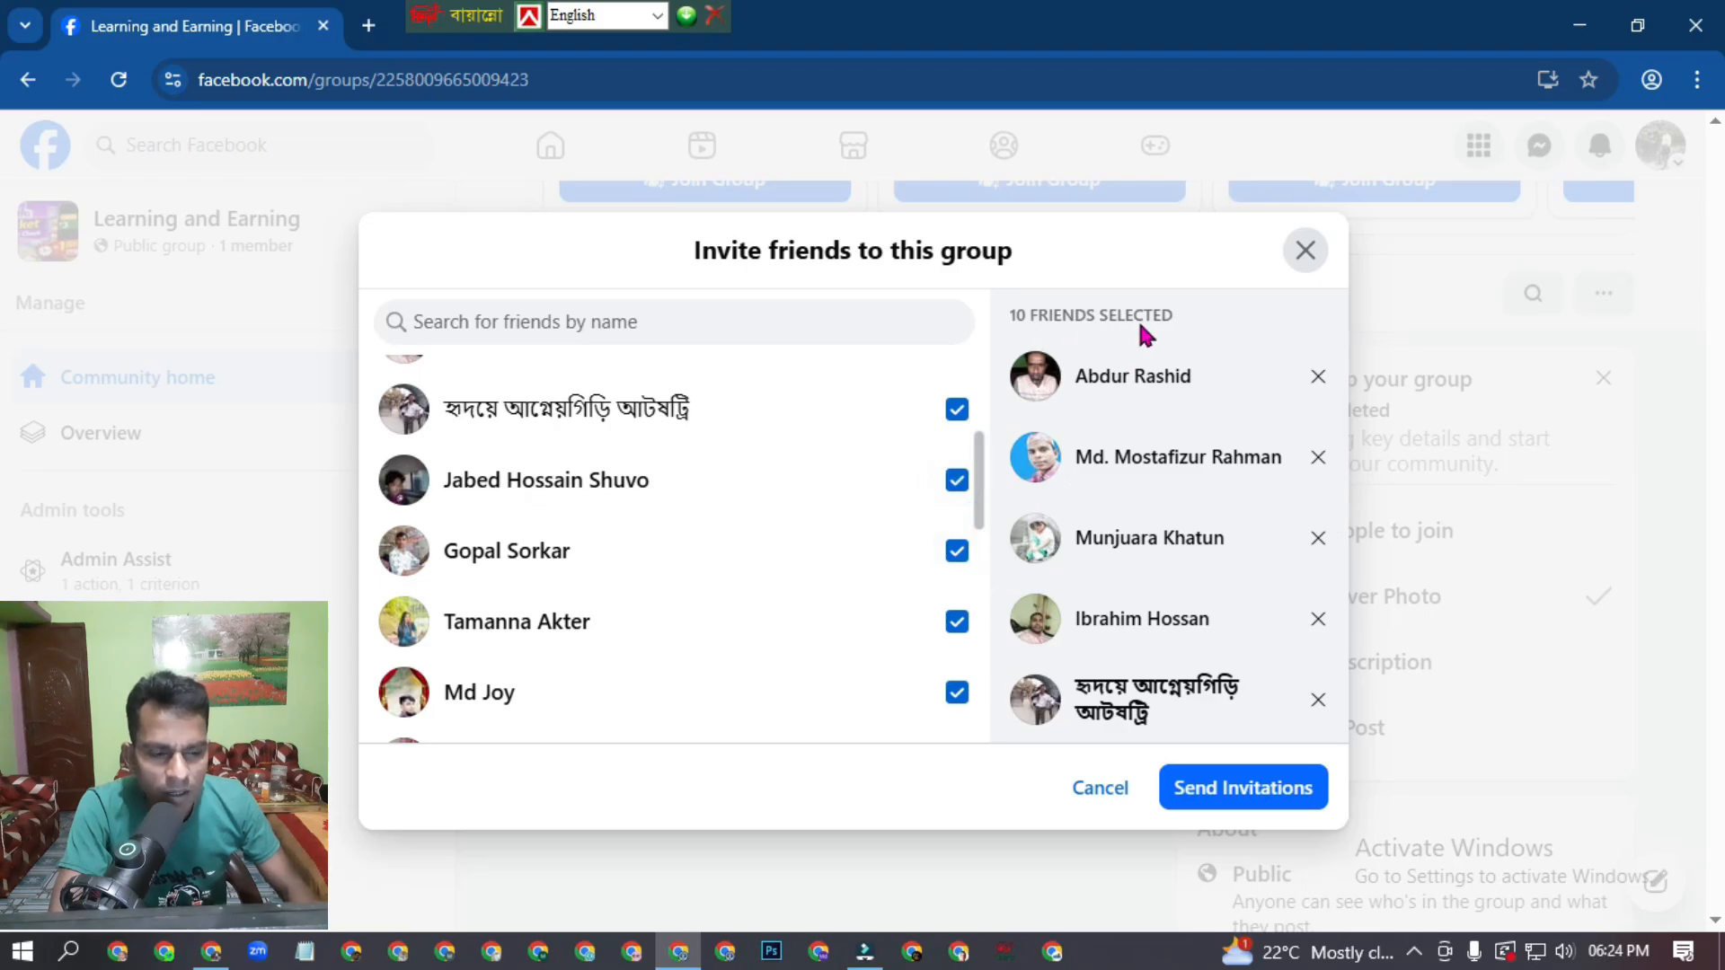
click(1249, 796)
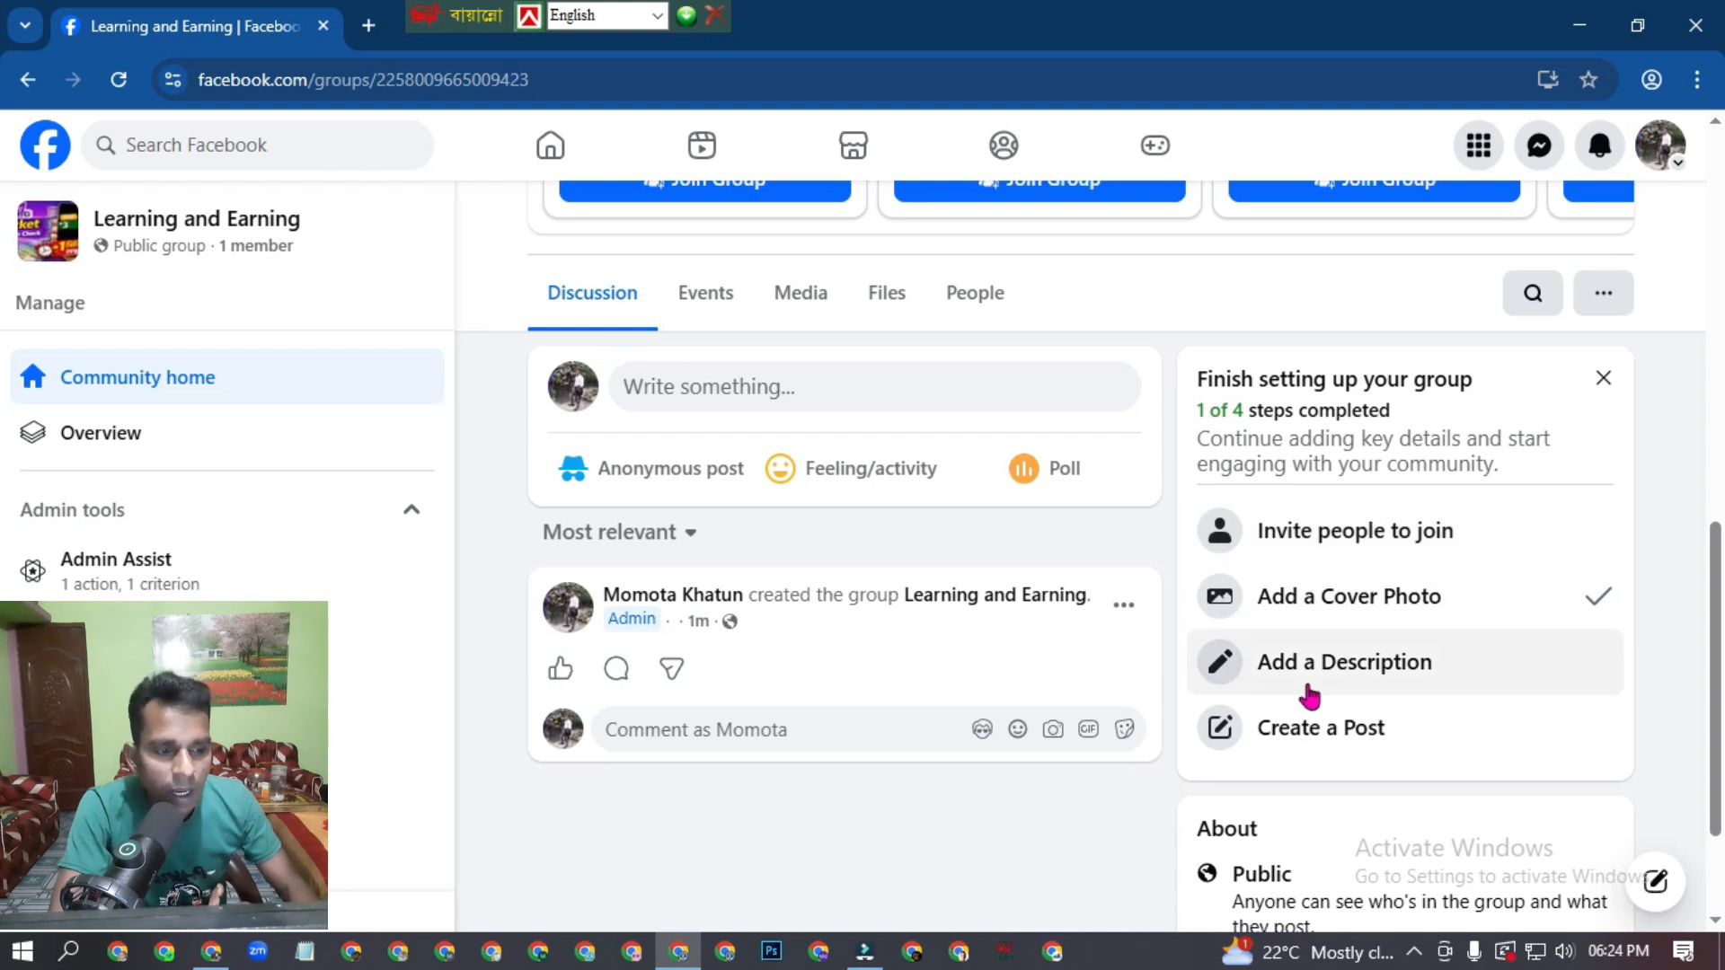
Step: Add the group description "Welcome to my Facebook Group" from the setup checklist and save it
click(1357, 665)
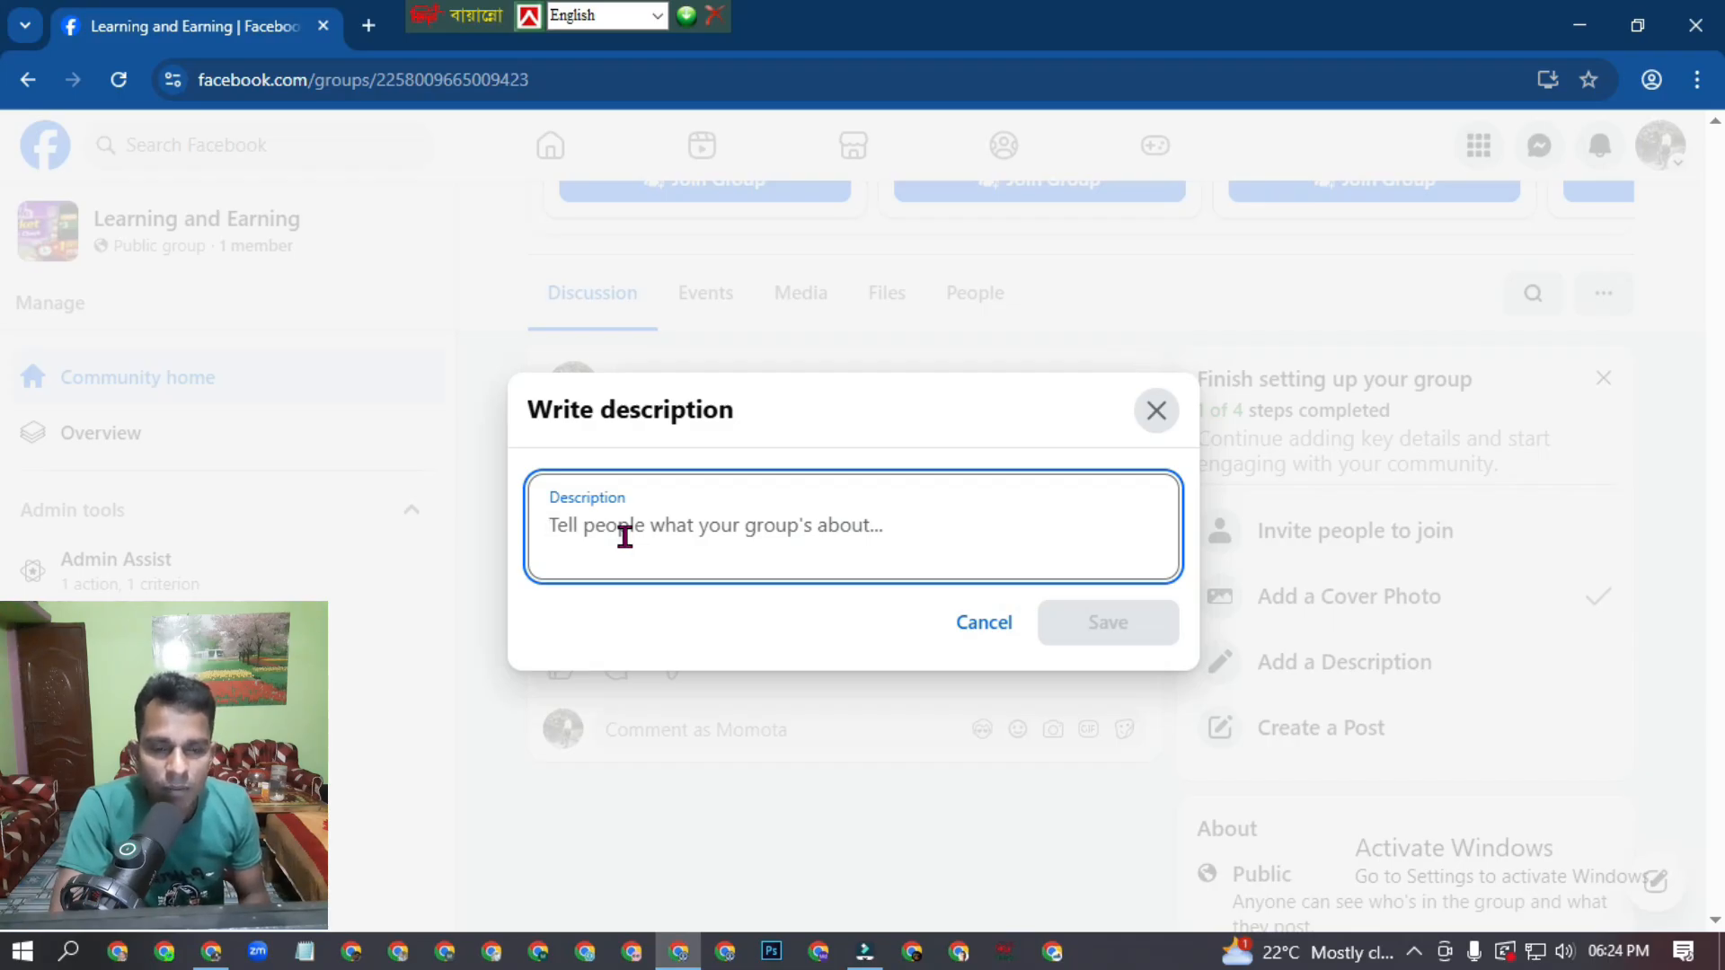
text(Welcome to my Facebook Group)
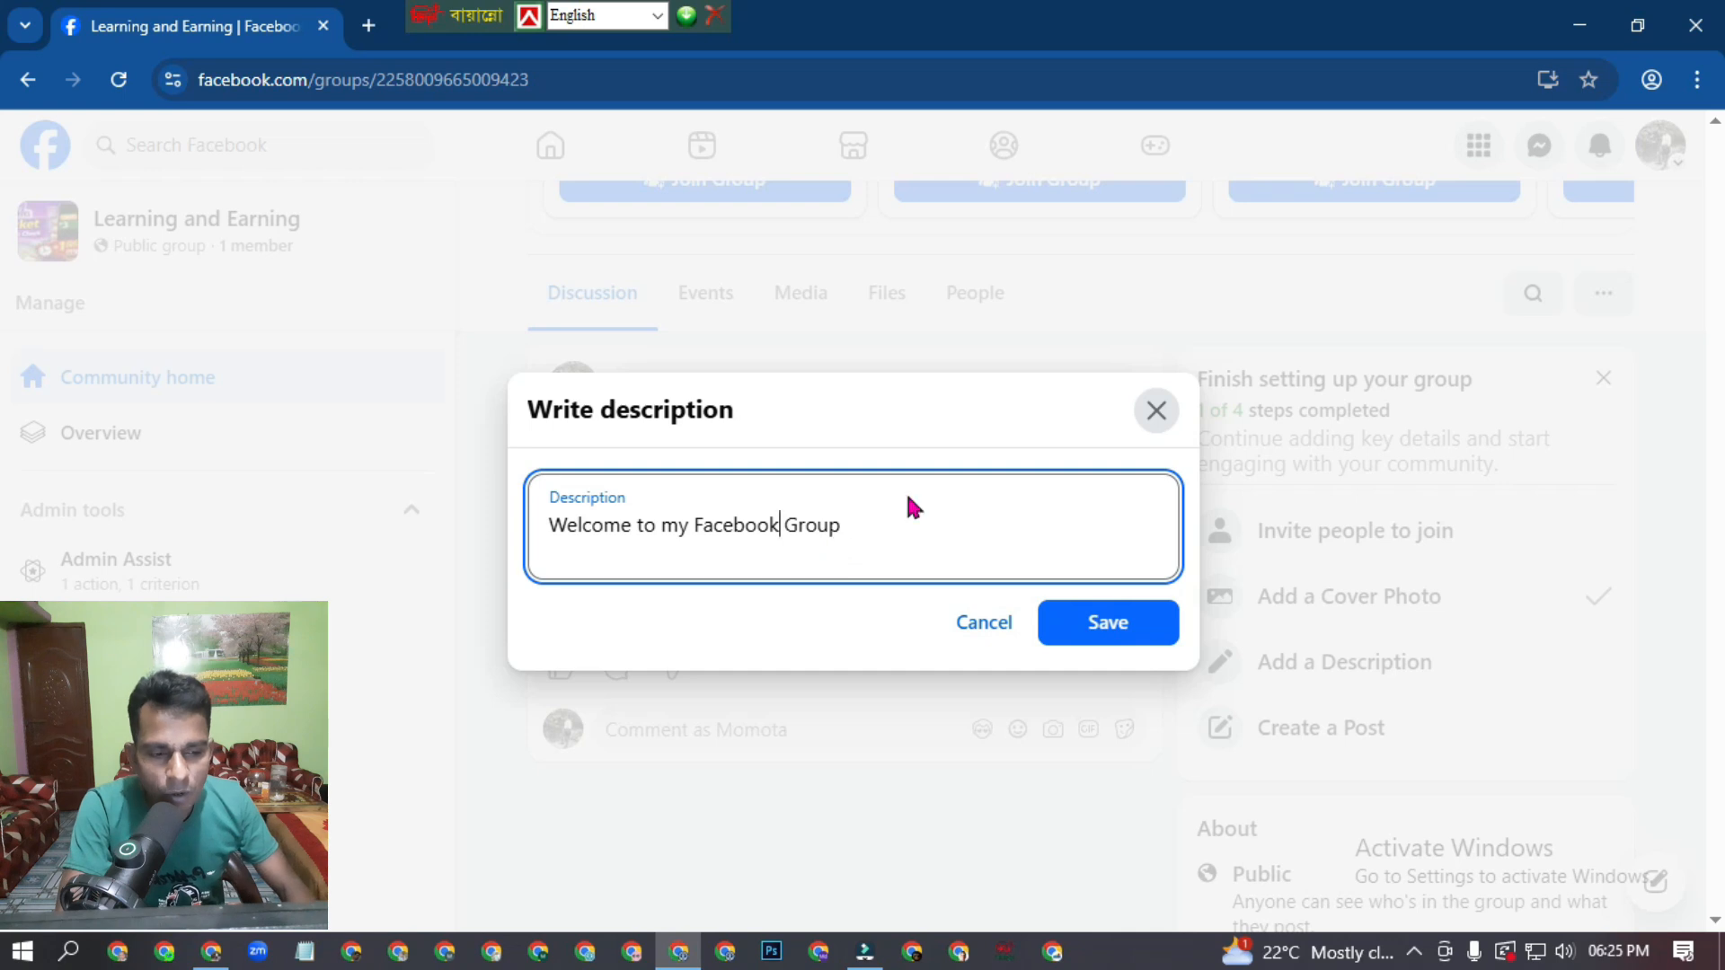
click(1128, 627)
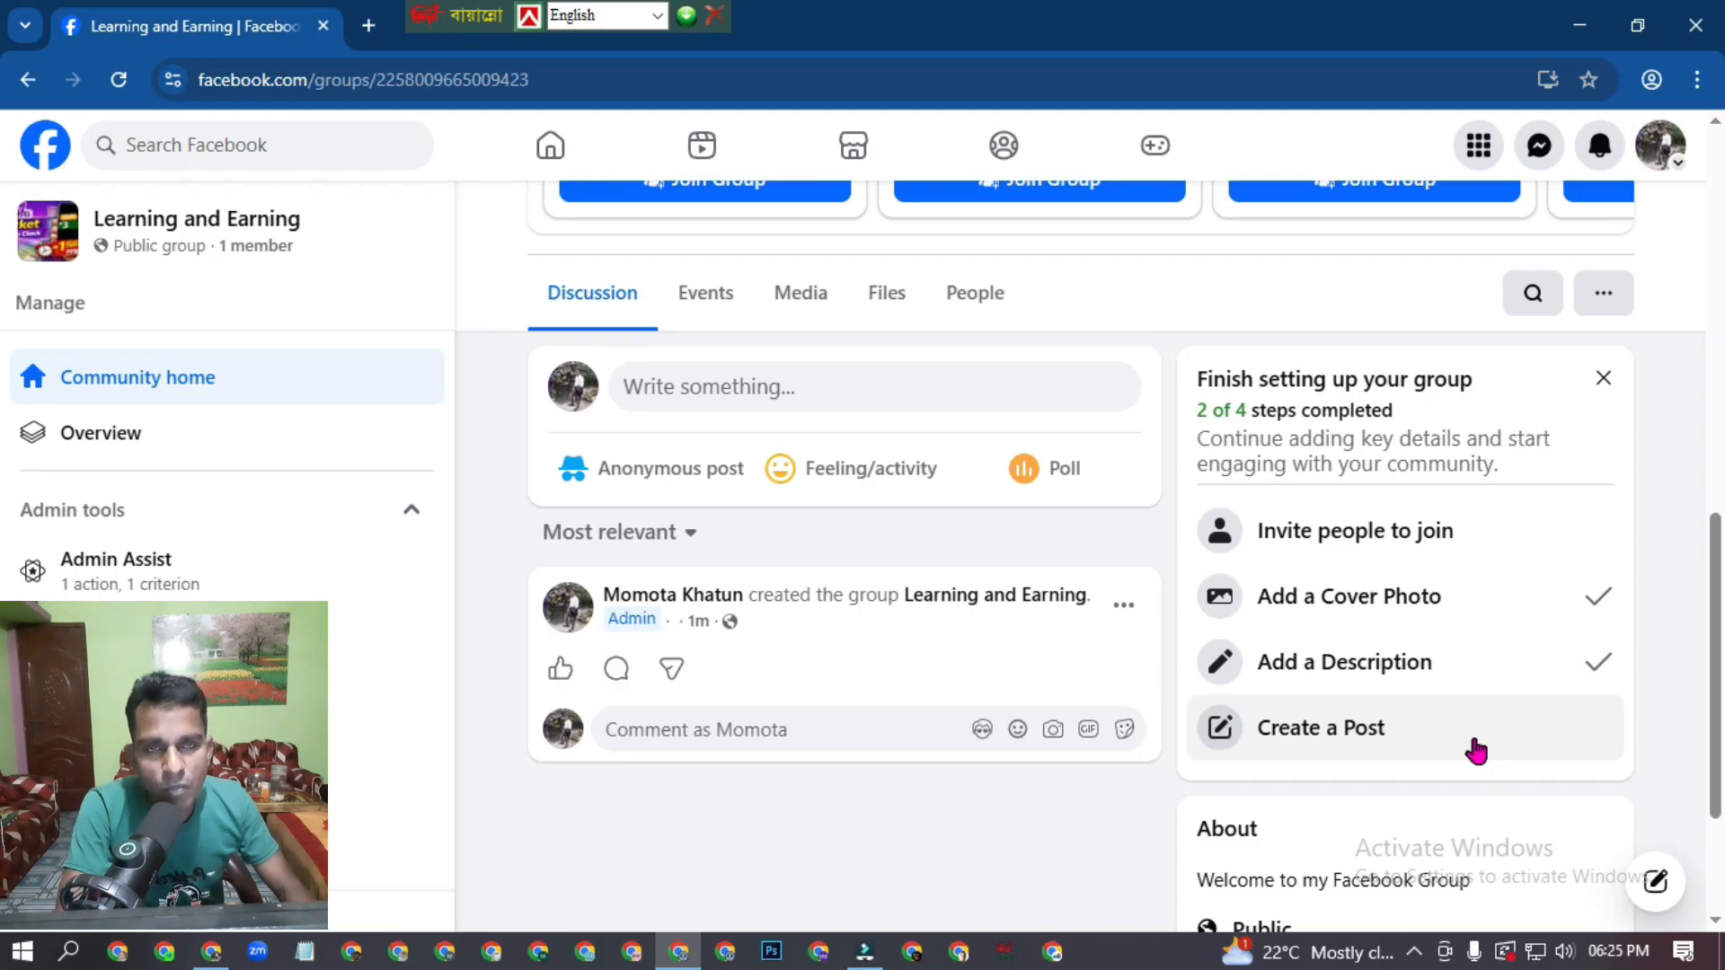
Step: Start a group post reading "Welcome to my Facebook group" and add the suggested location Sonamukhi,Kazipur,sirajgonj
click(1346, 732)
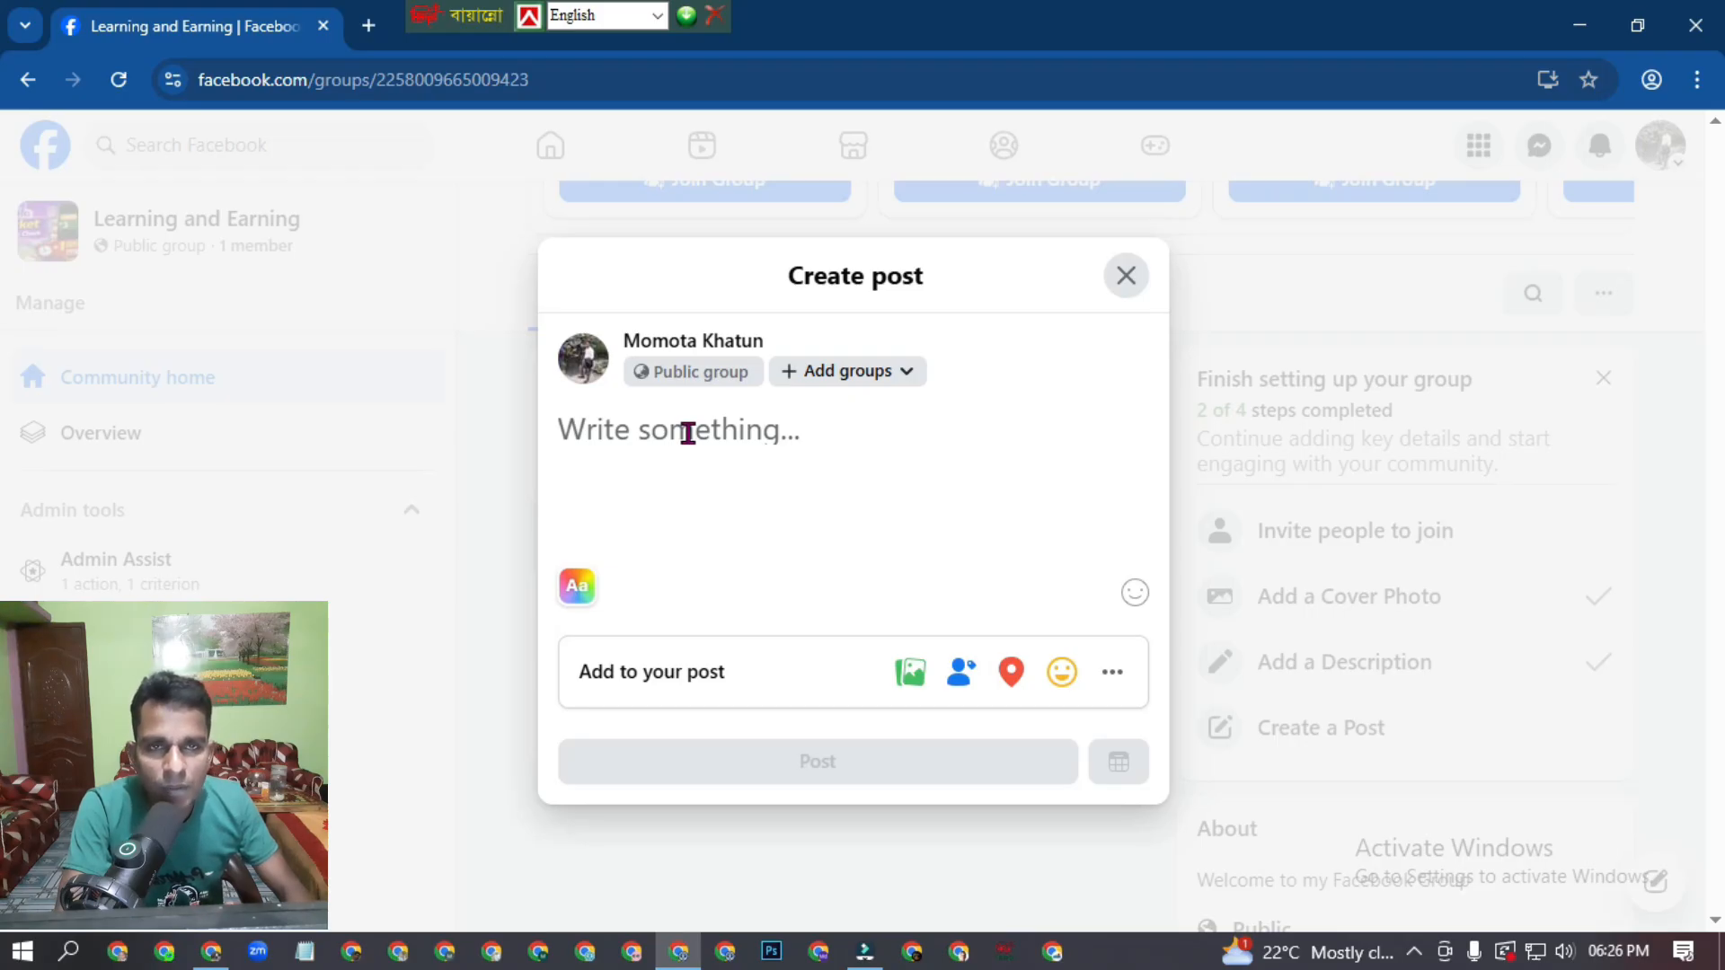
text(Welcome to my Facebook group)
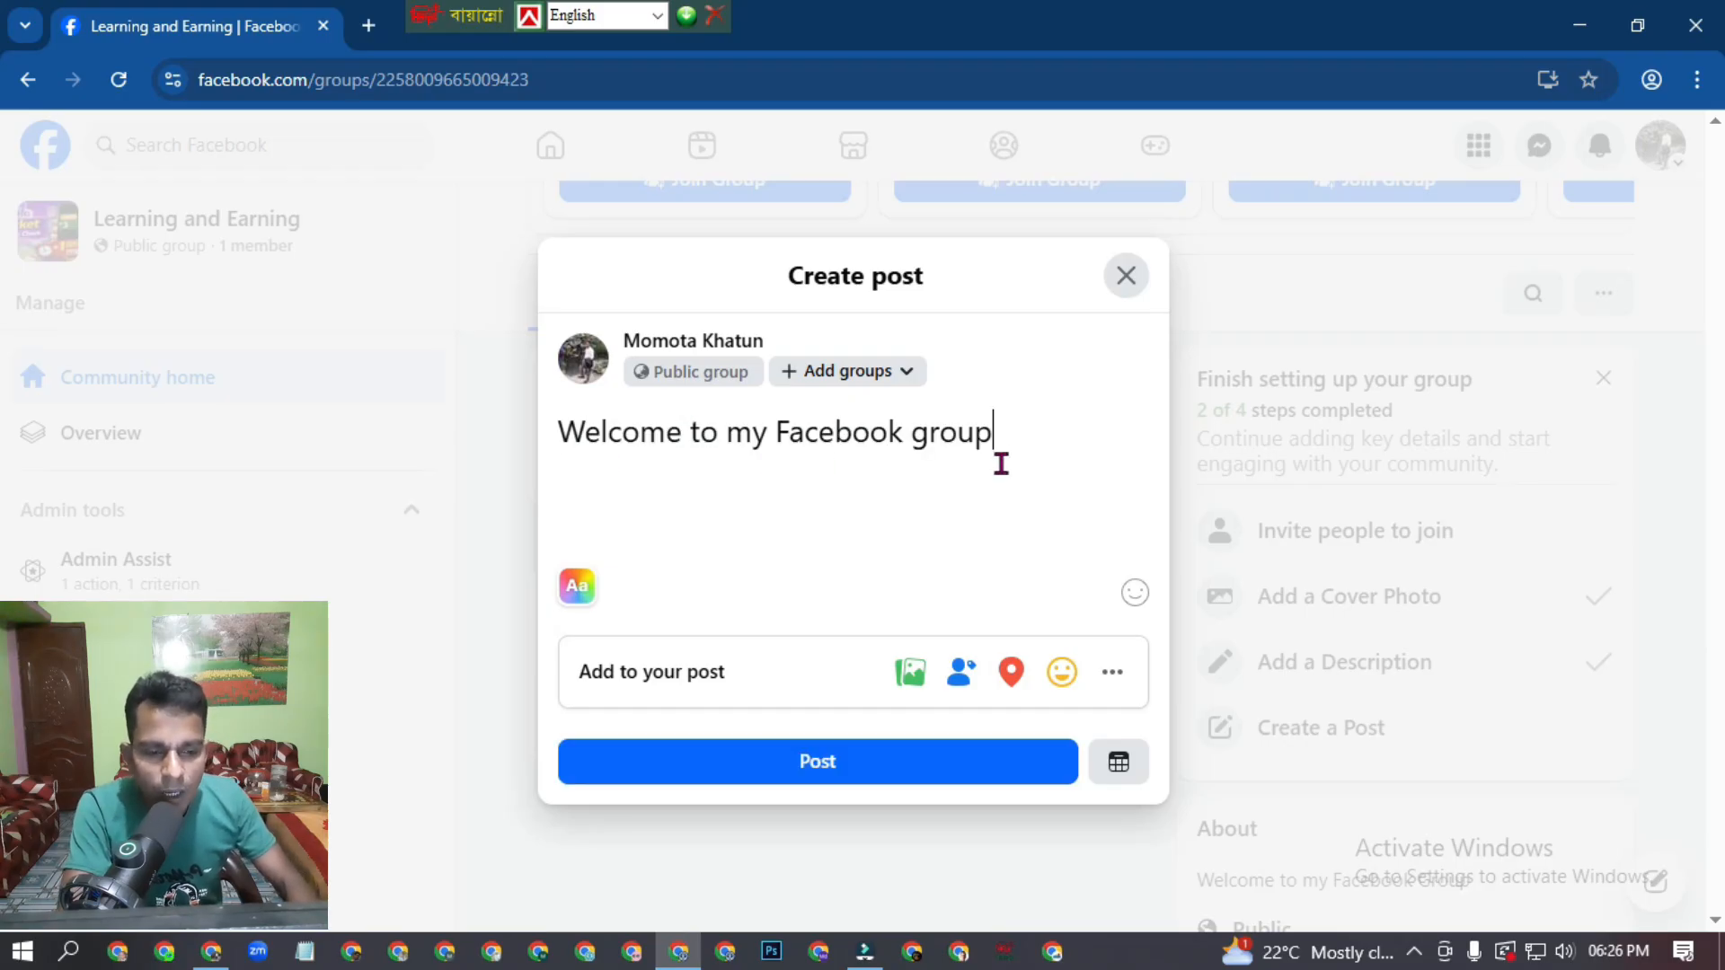
click(1013, 675)
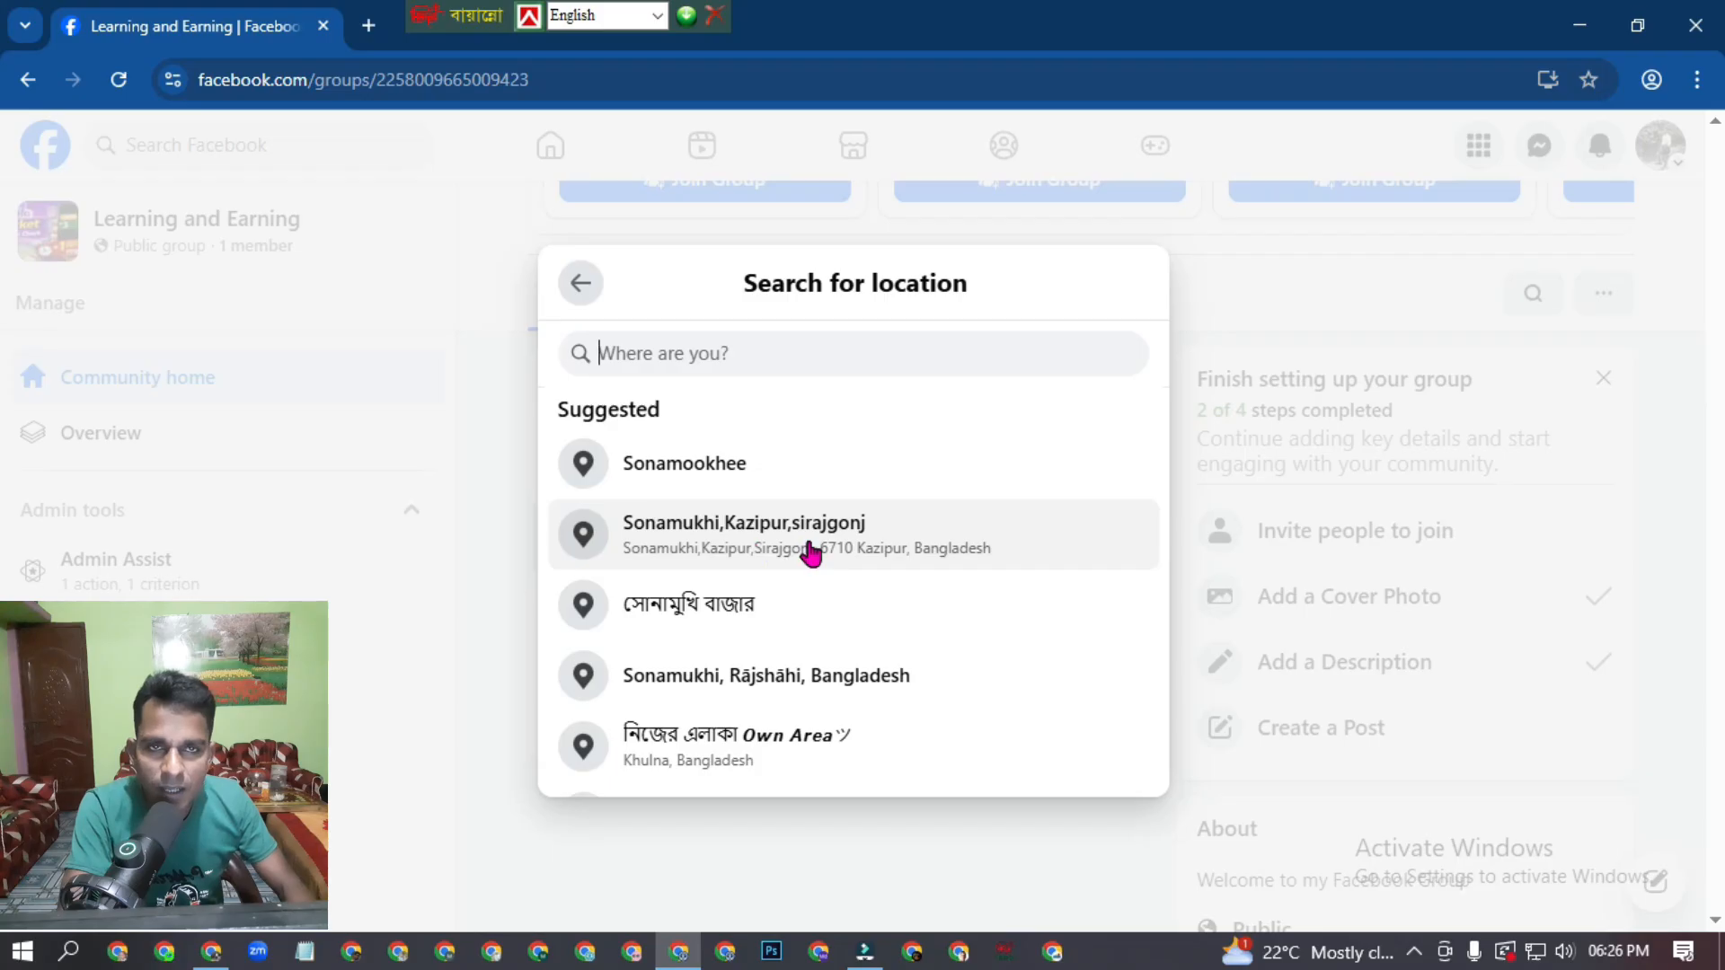
click(749, 555)
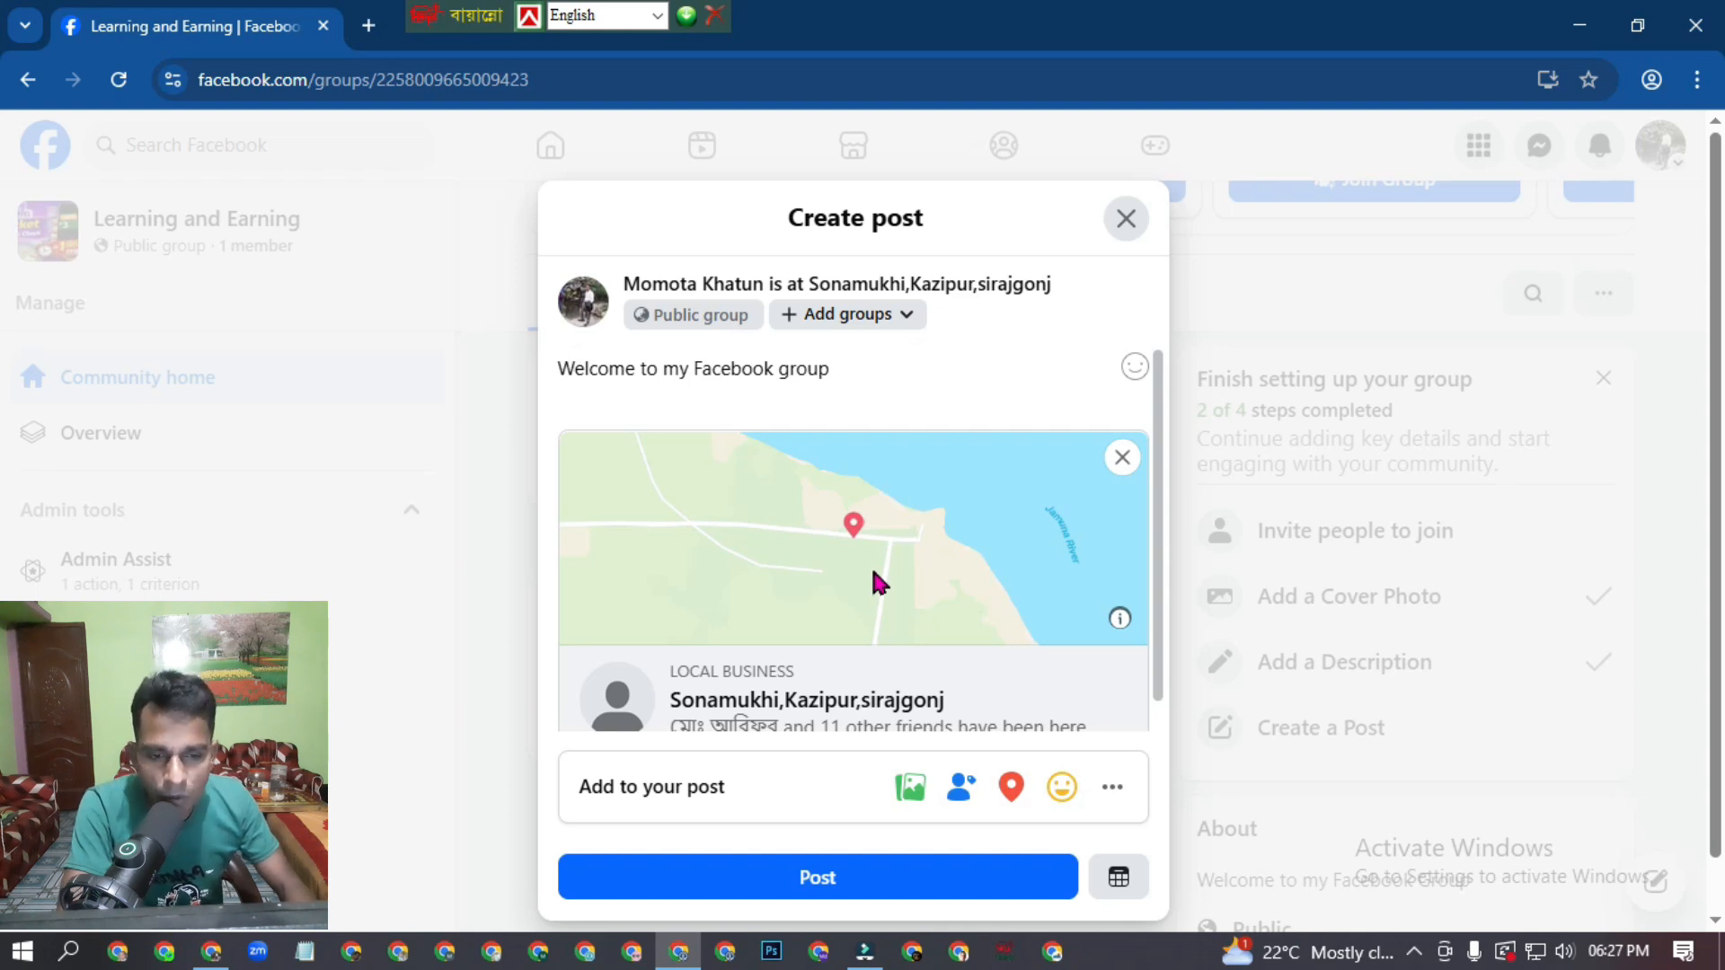
Step: Add the feeling "thankful" to the post and look at the people tagging option without tagging anyone
click(1063, 787)
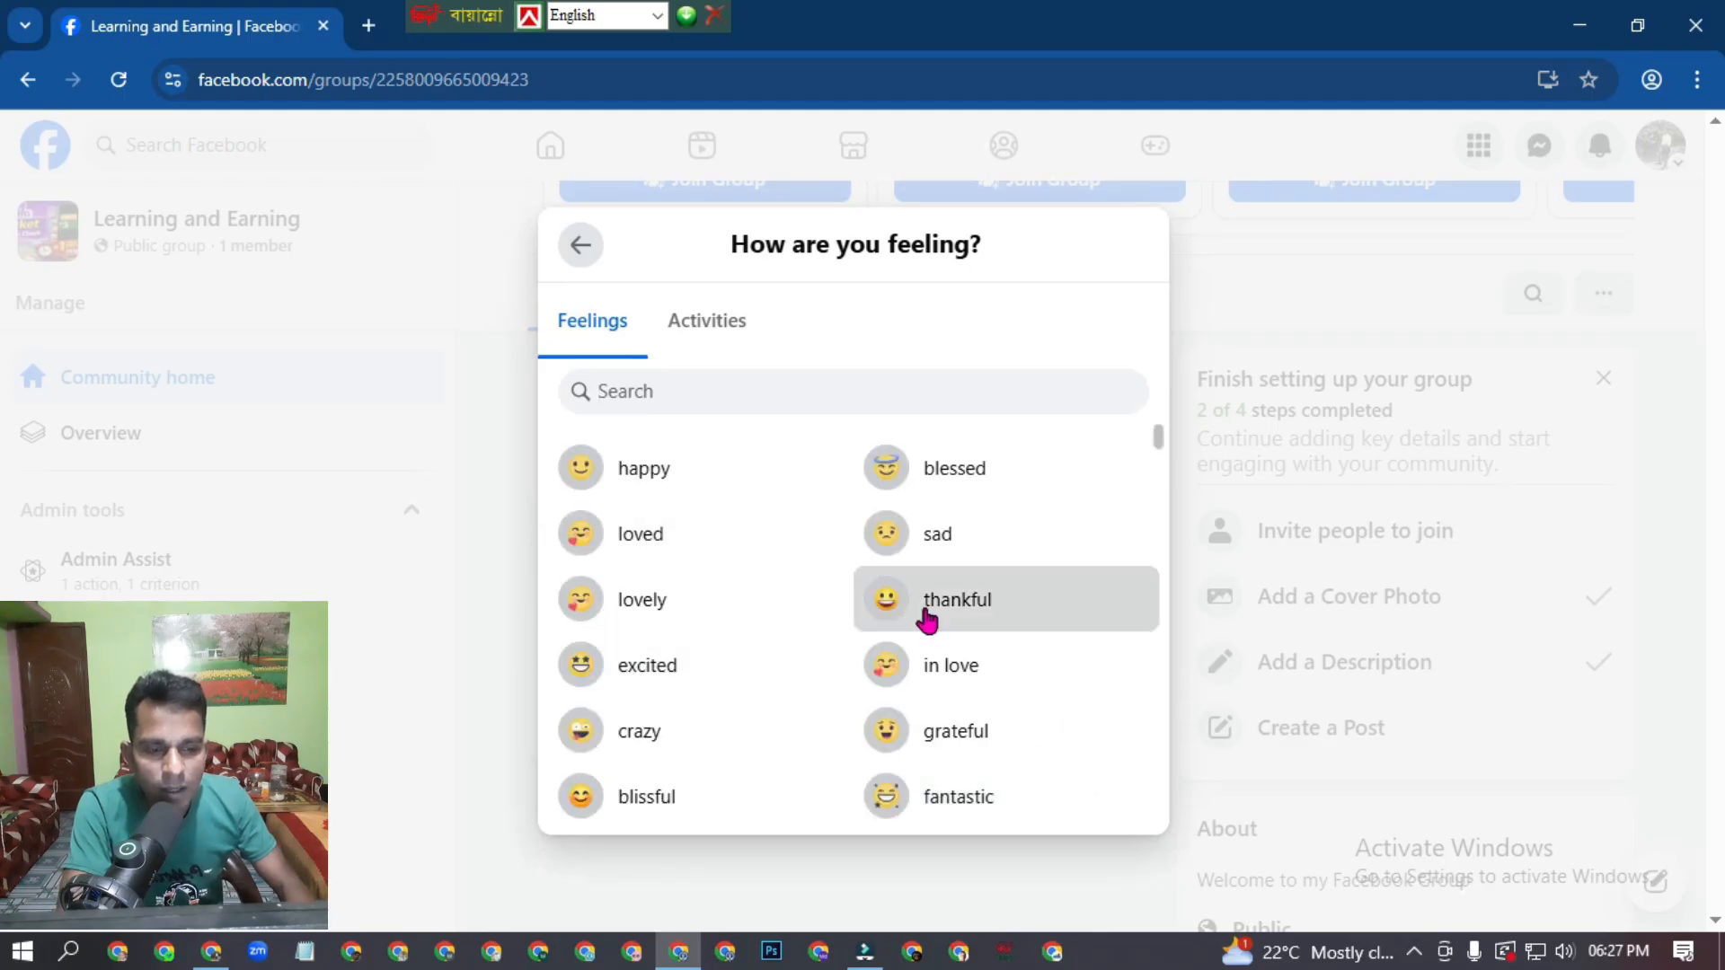
click(929, 620)
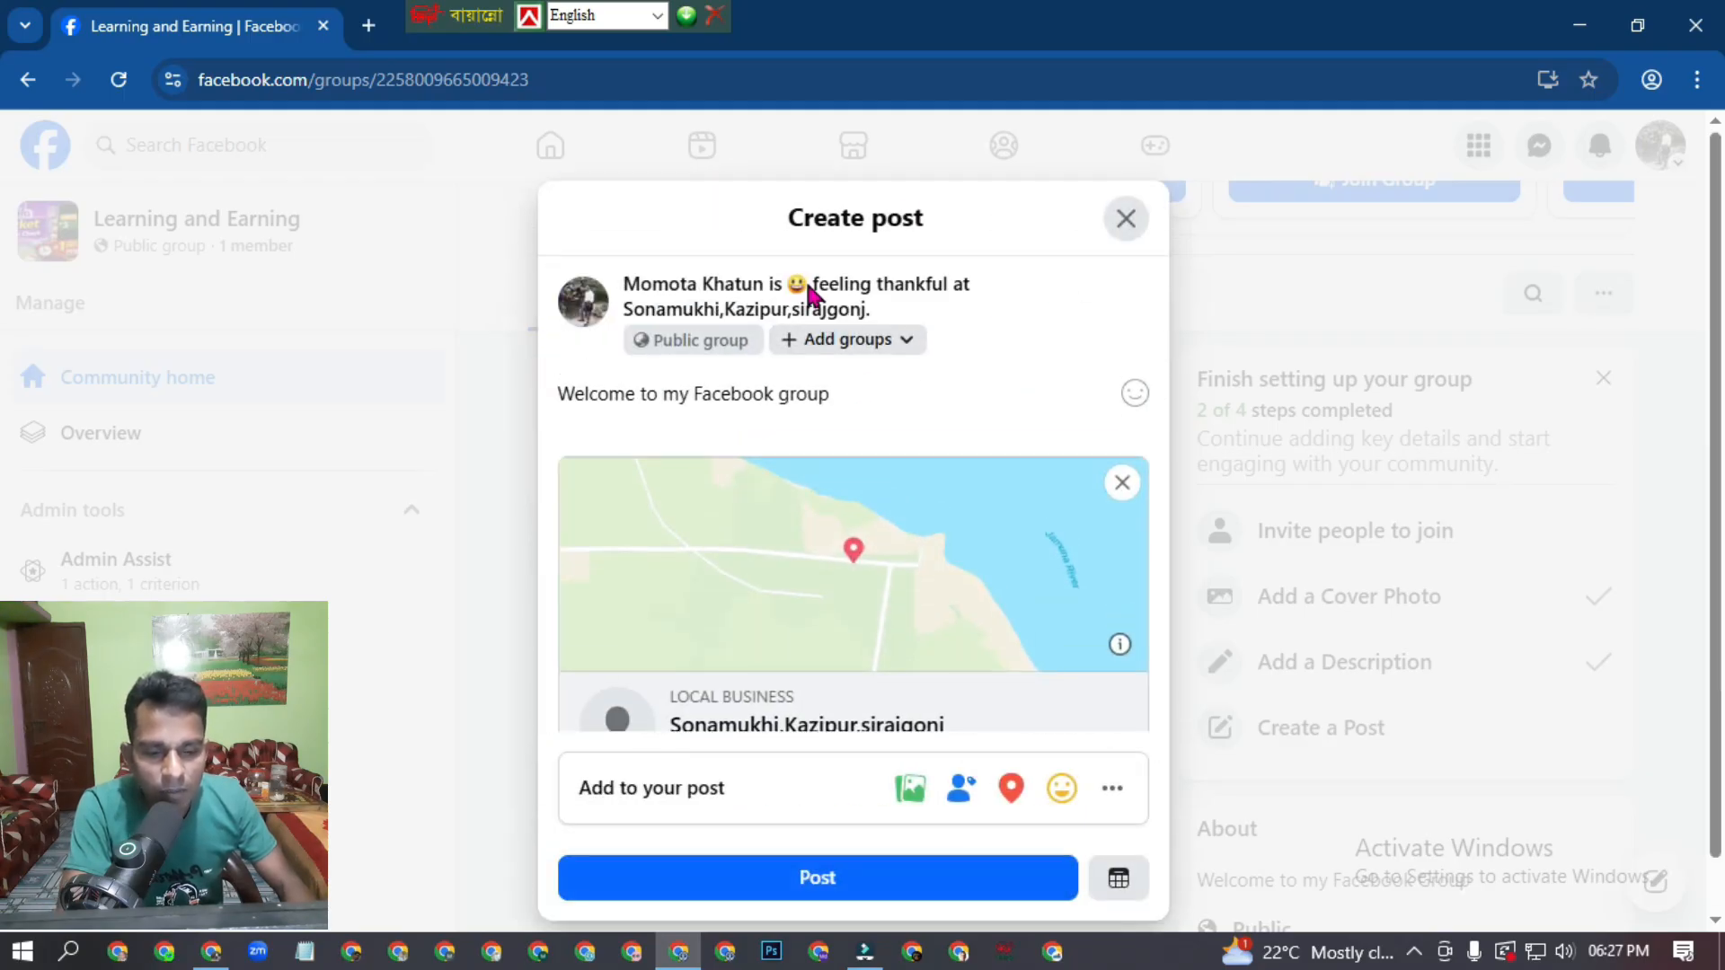
click(961, 789)
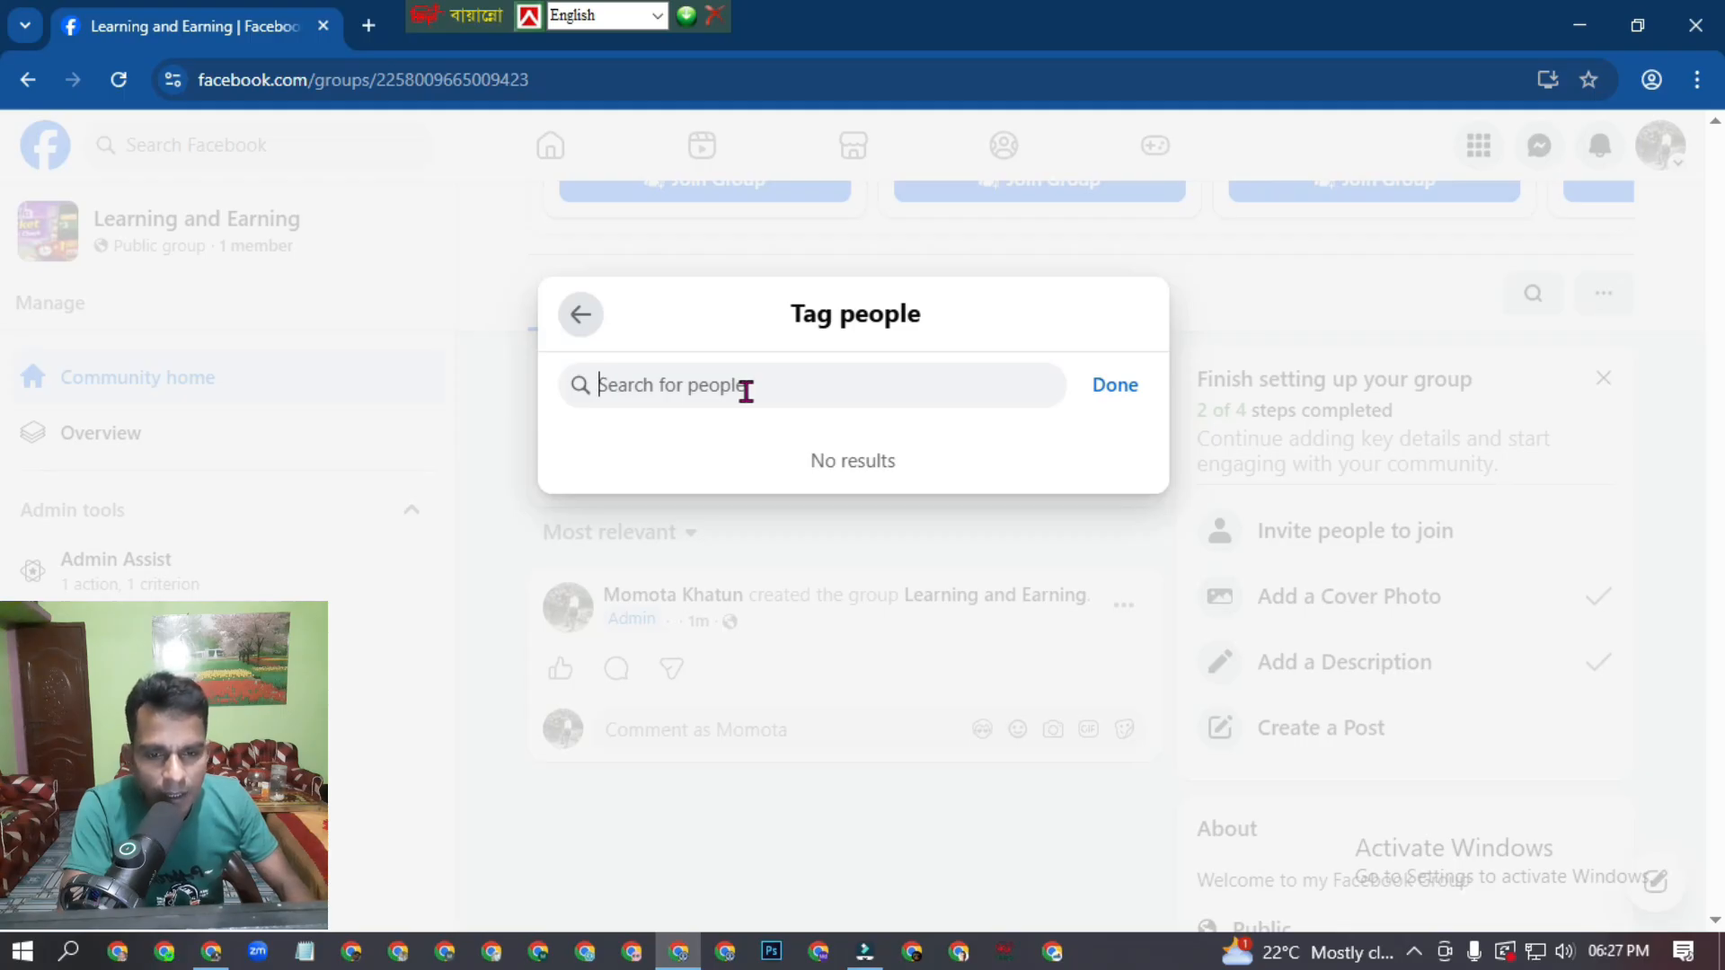
click(580, 318)
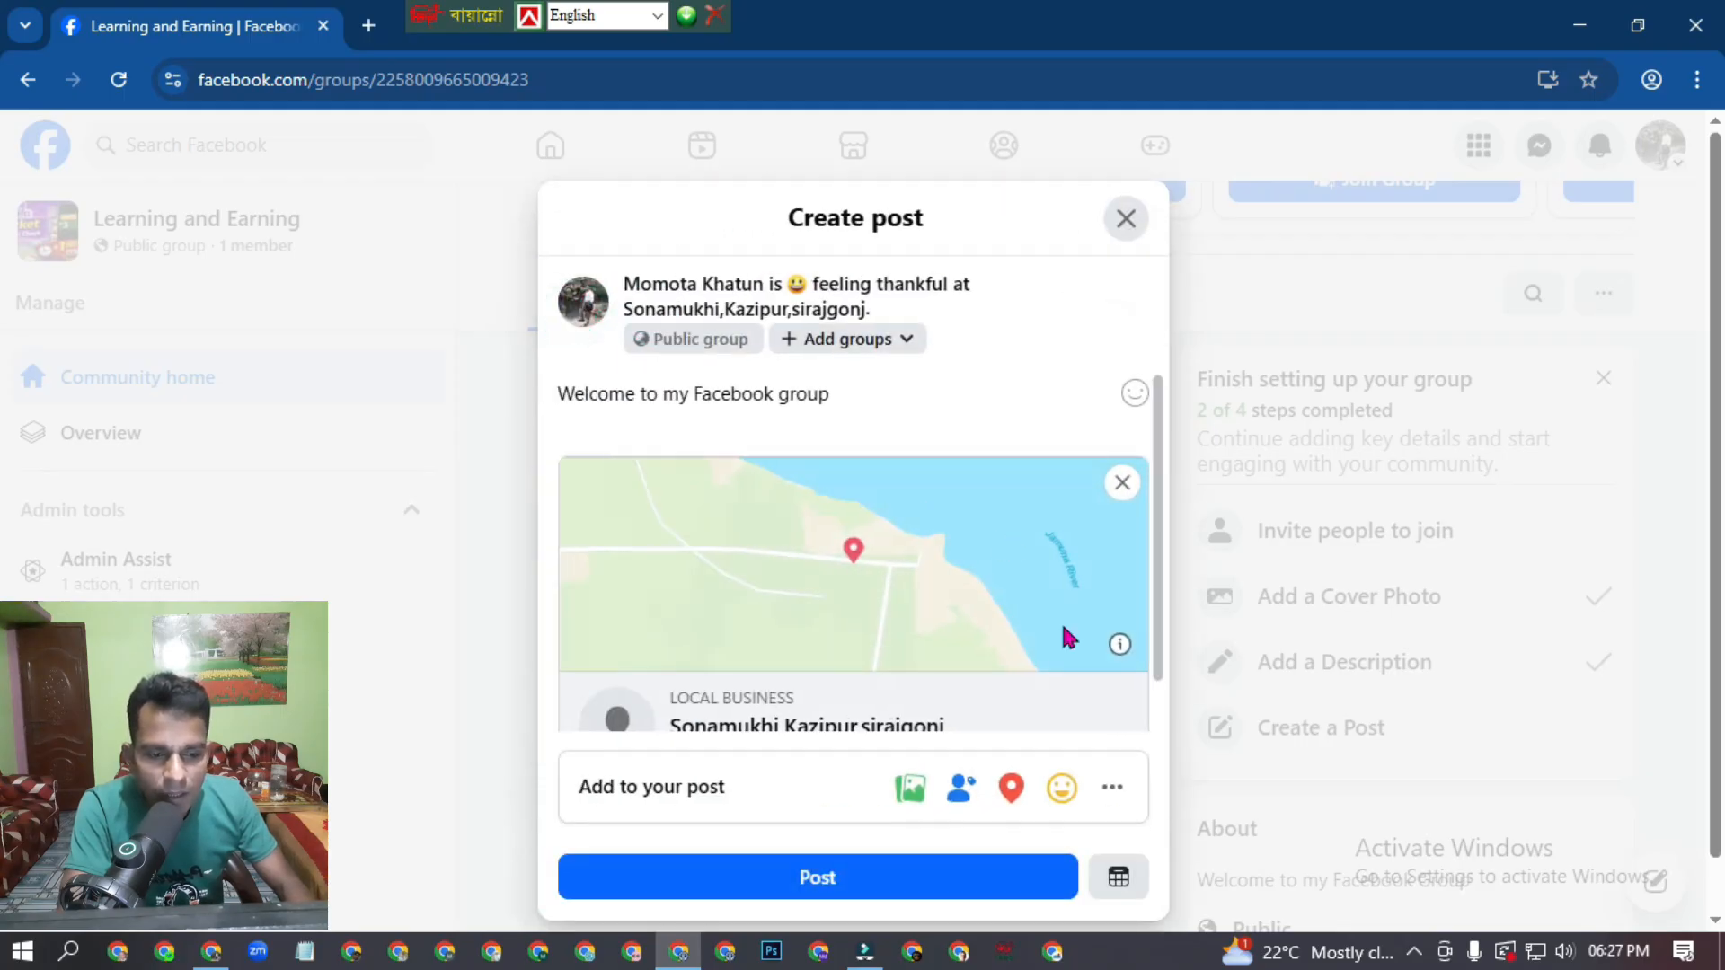
Step: Attach the red WhatsApp Link thumbnail image from the Desktop folder post > SDT and publish the post
click(911, 802)
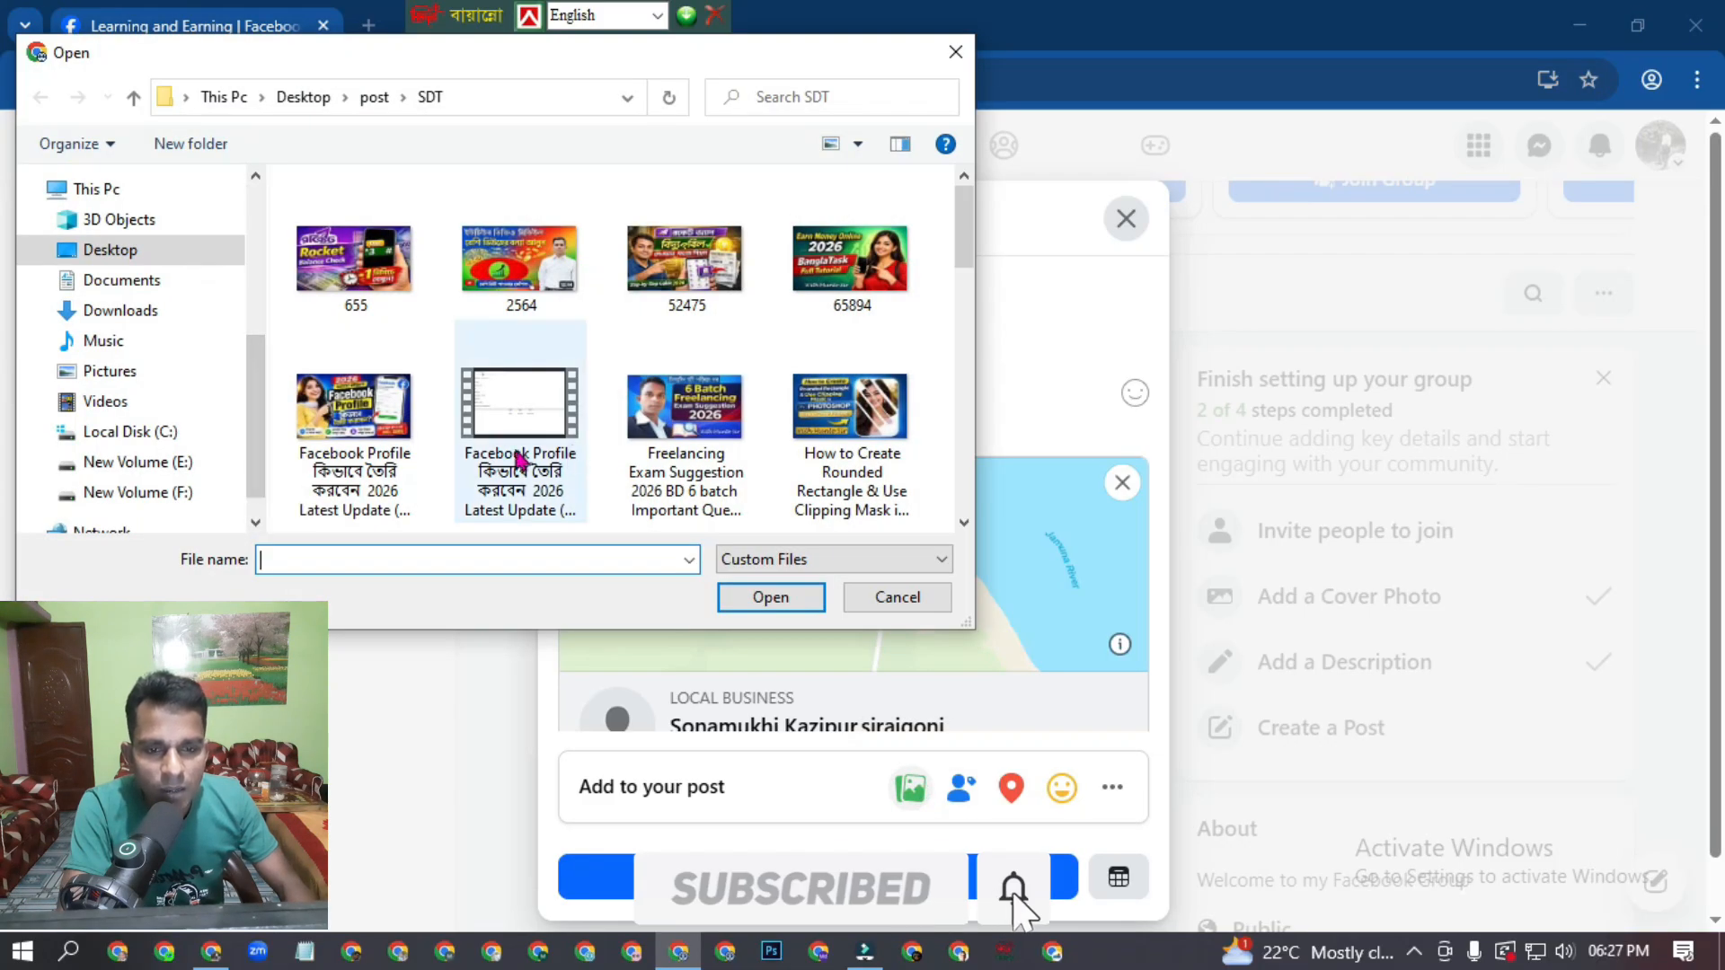
drag(958, 244, 968, 415)
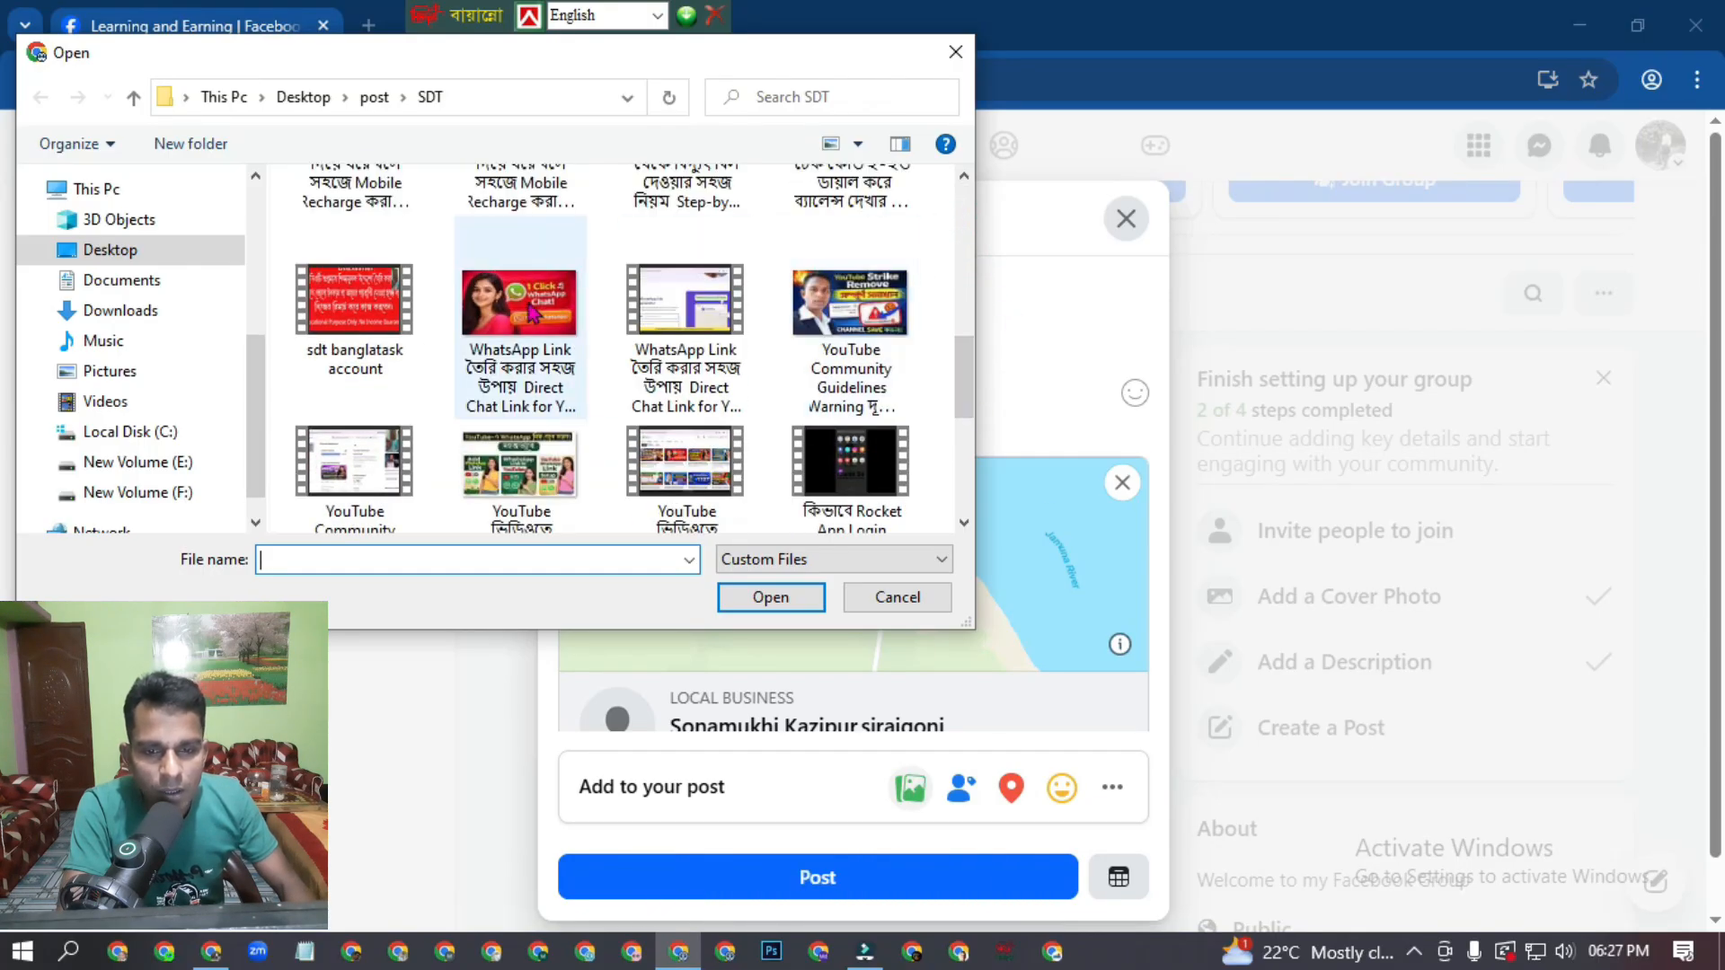
click(534, 312)
click(802, 605)
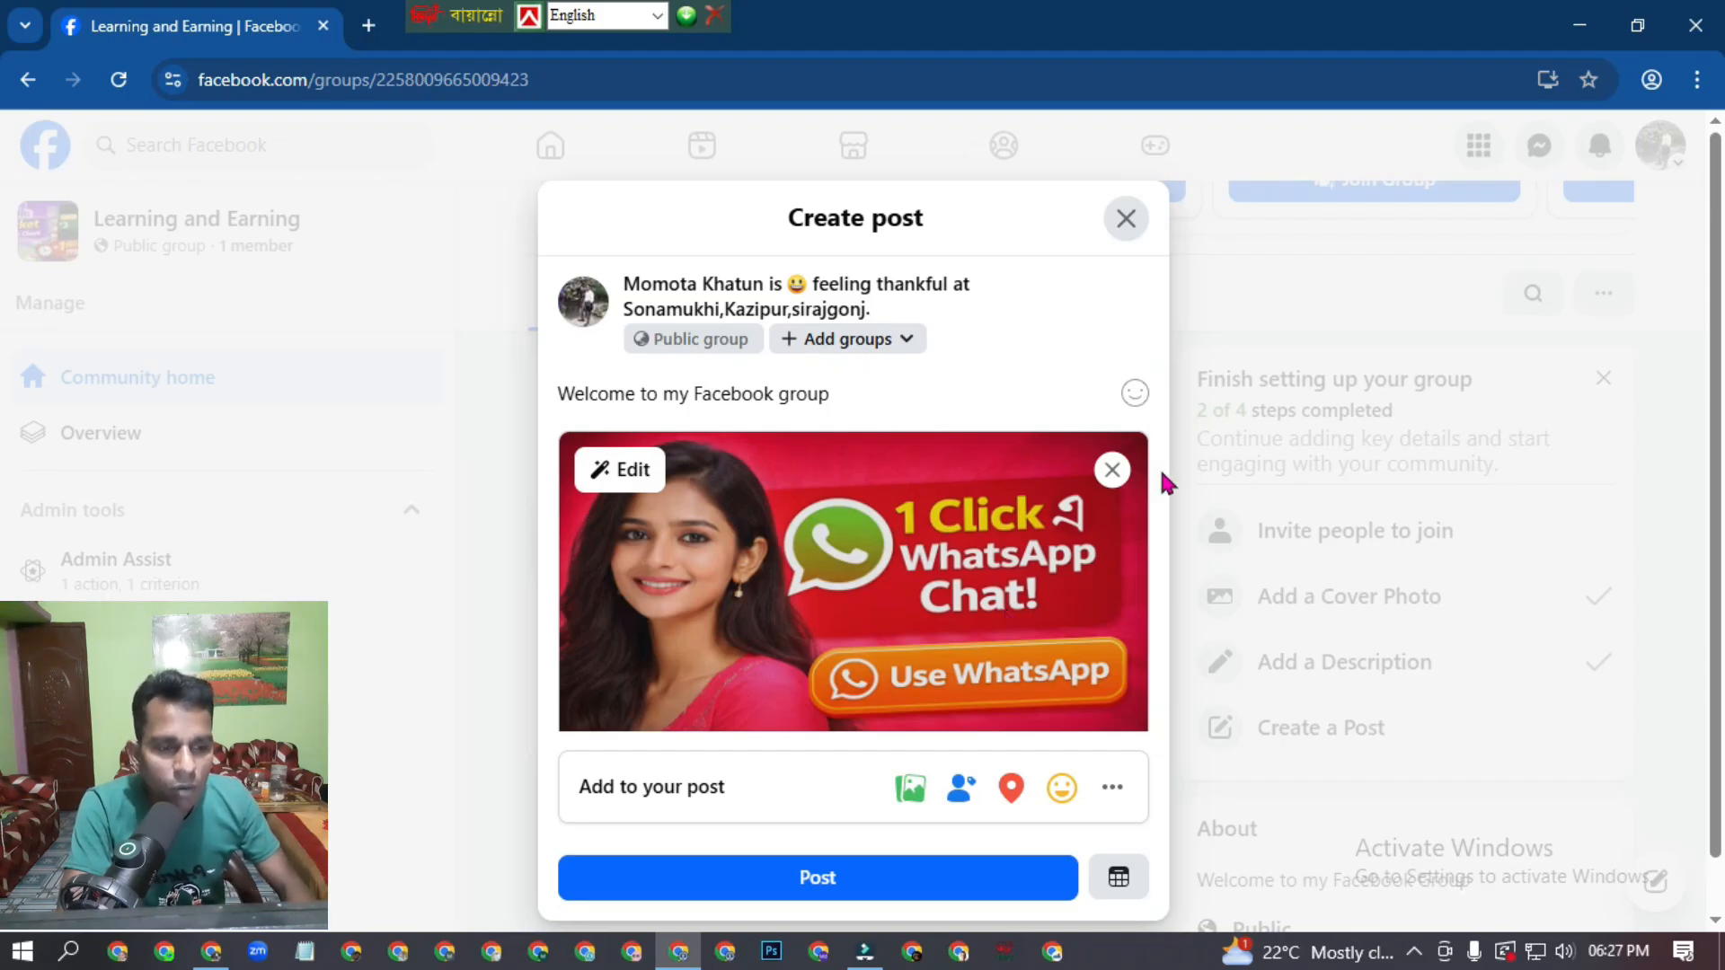
click(800, 878)
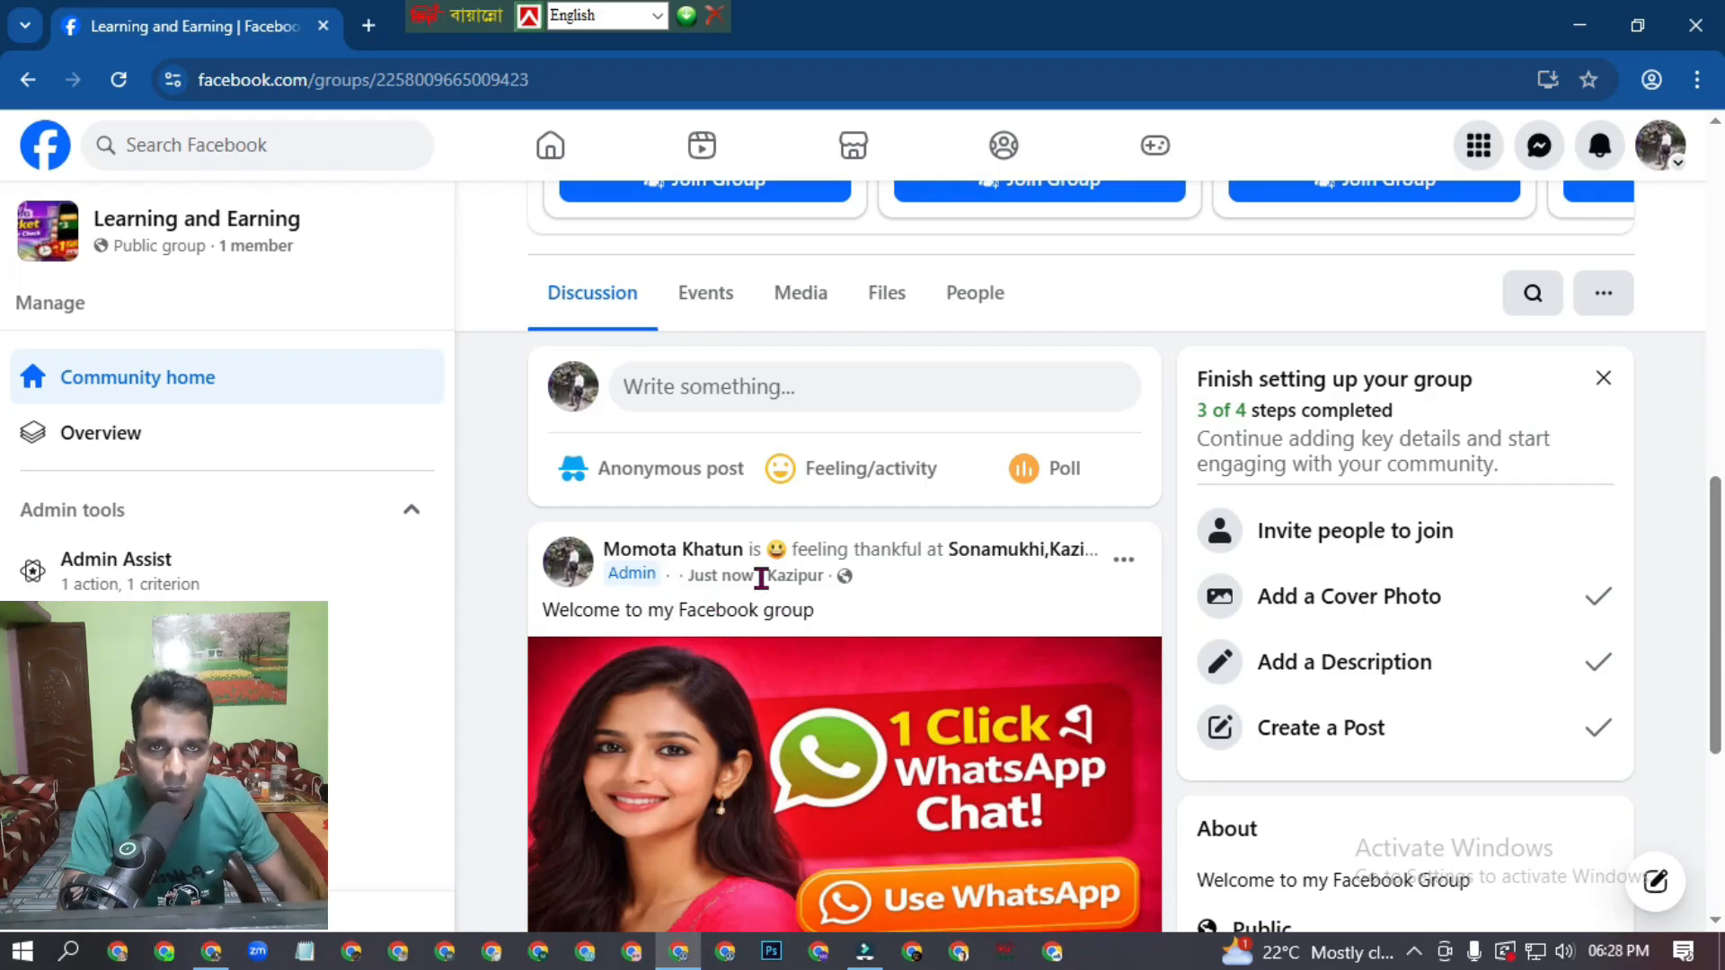
mouse_move(636, 589)
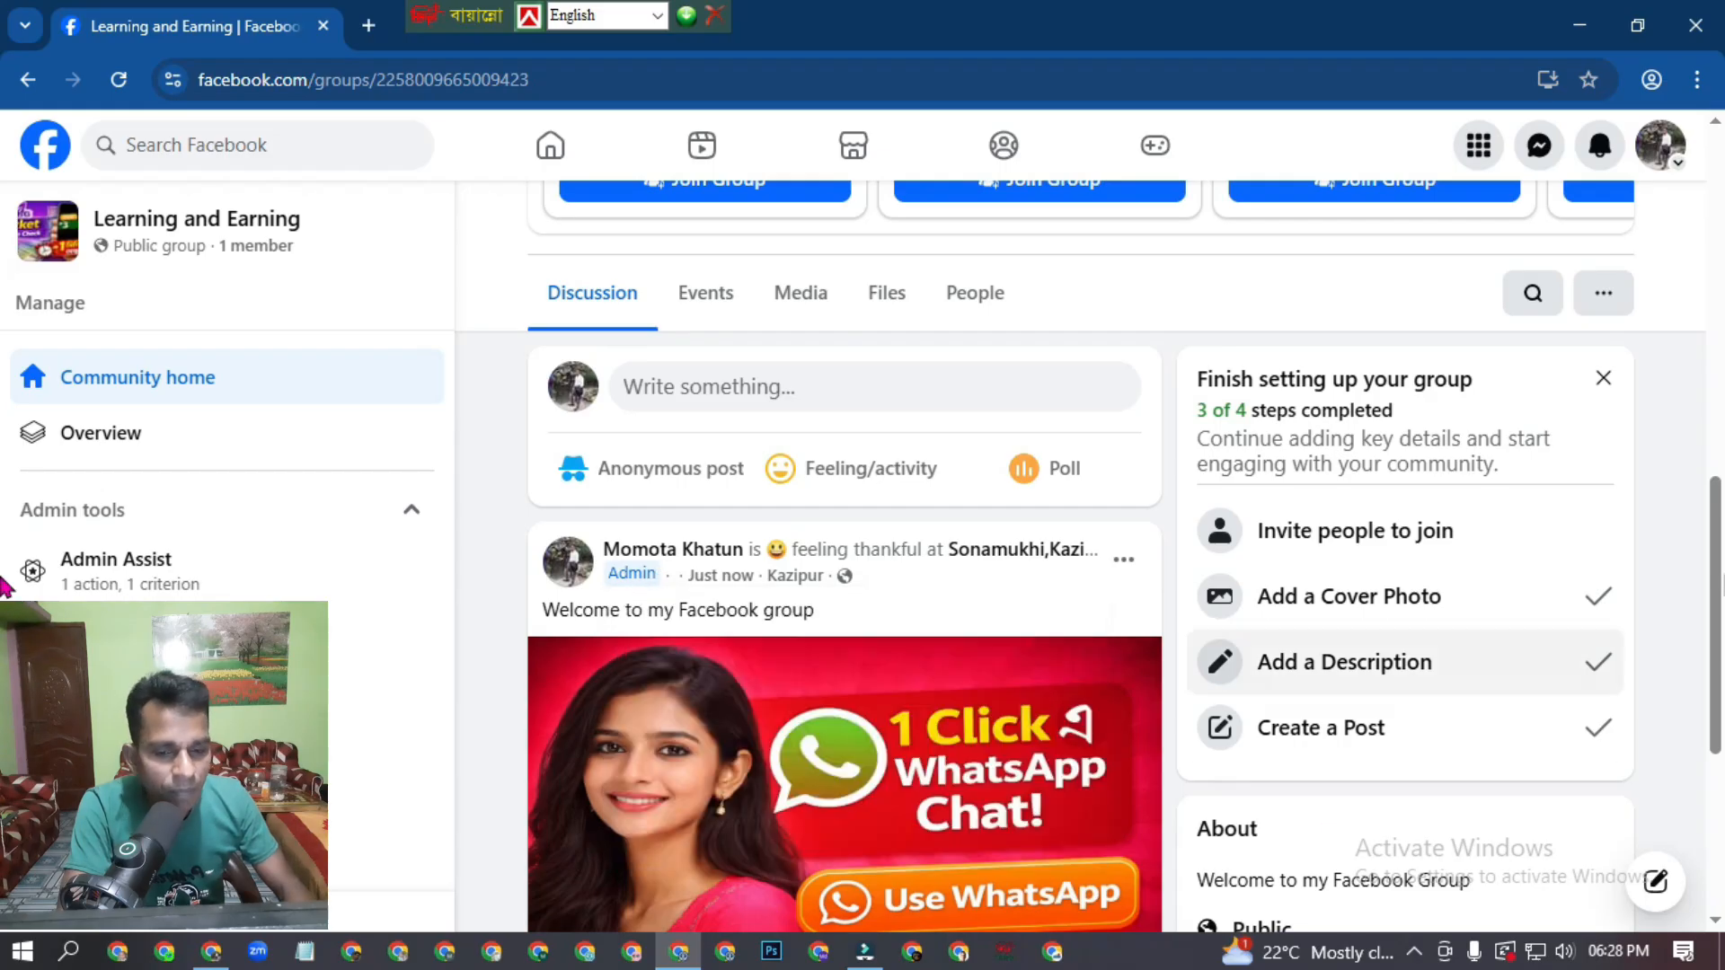
scroll(1715, 519, down, 2)
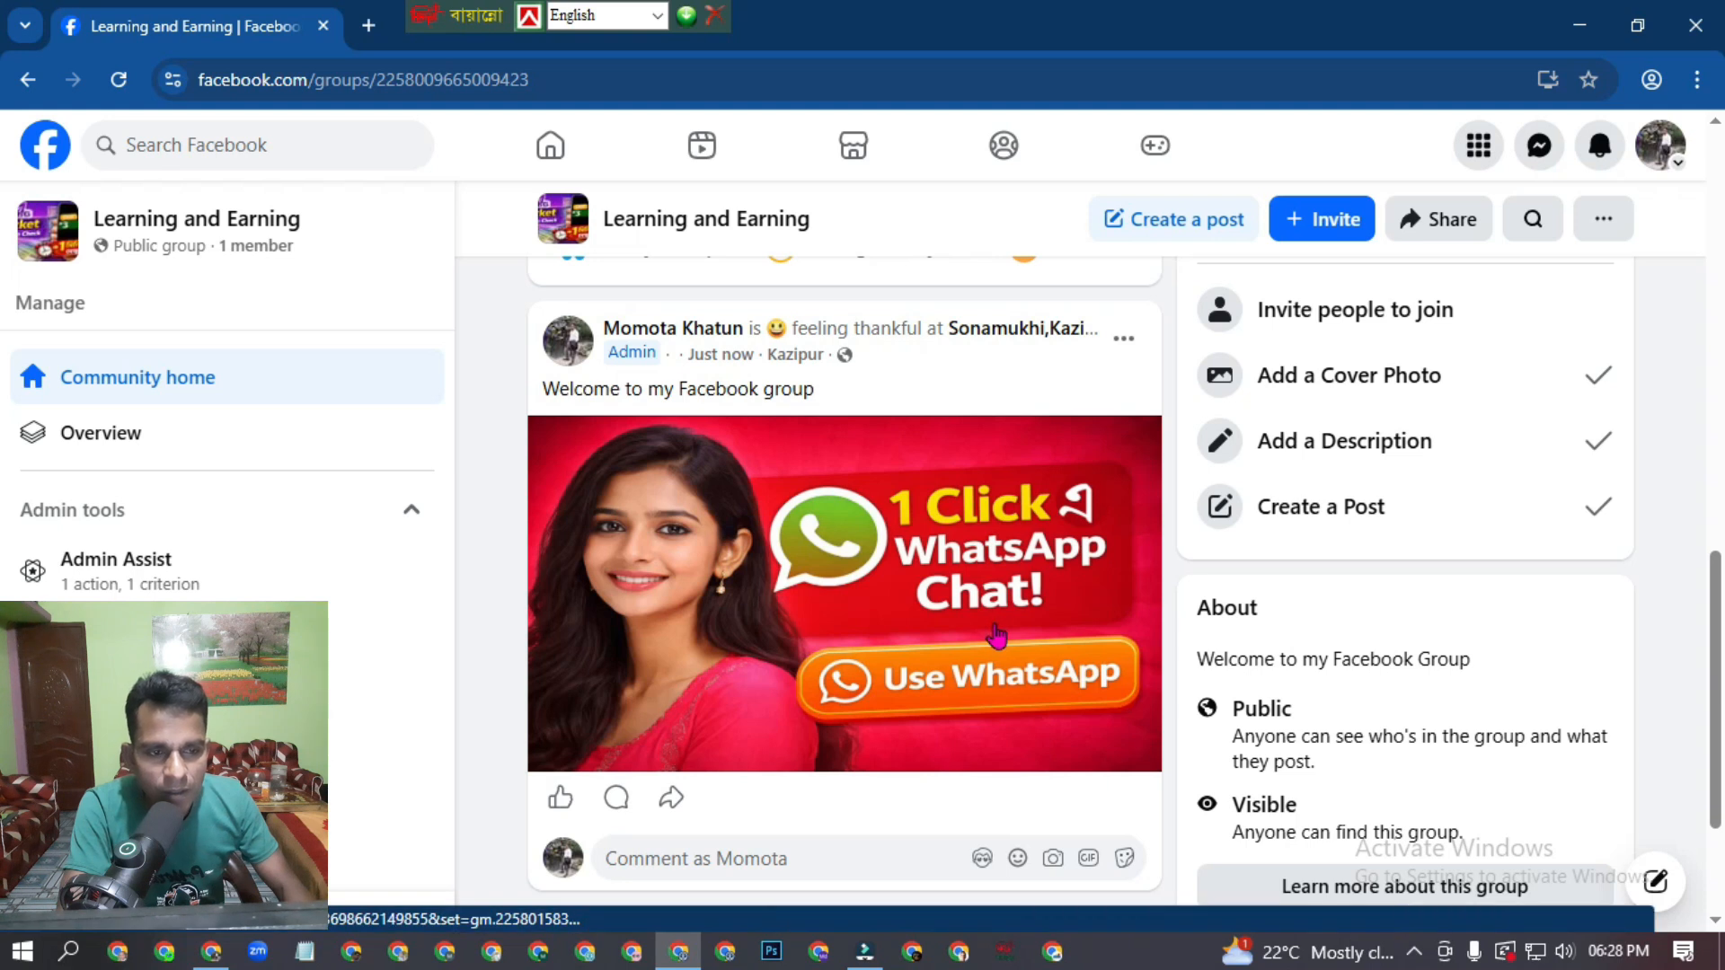
drag(1717, 620, 1722, 85)
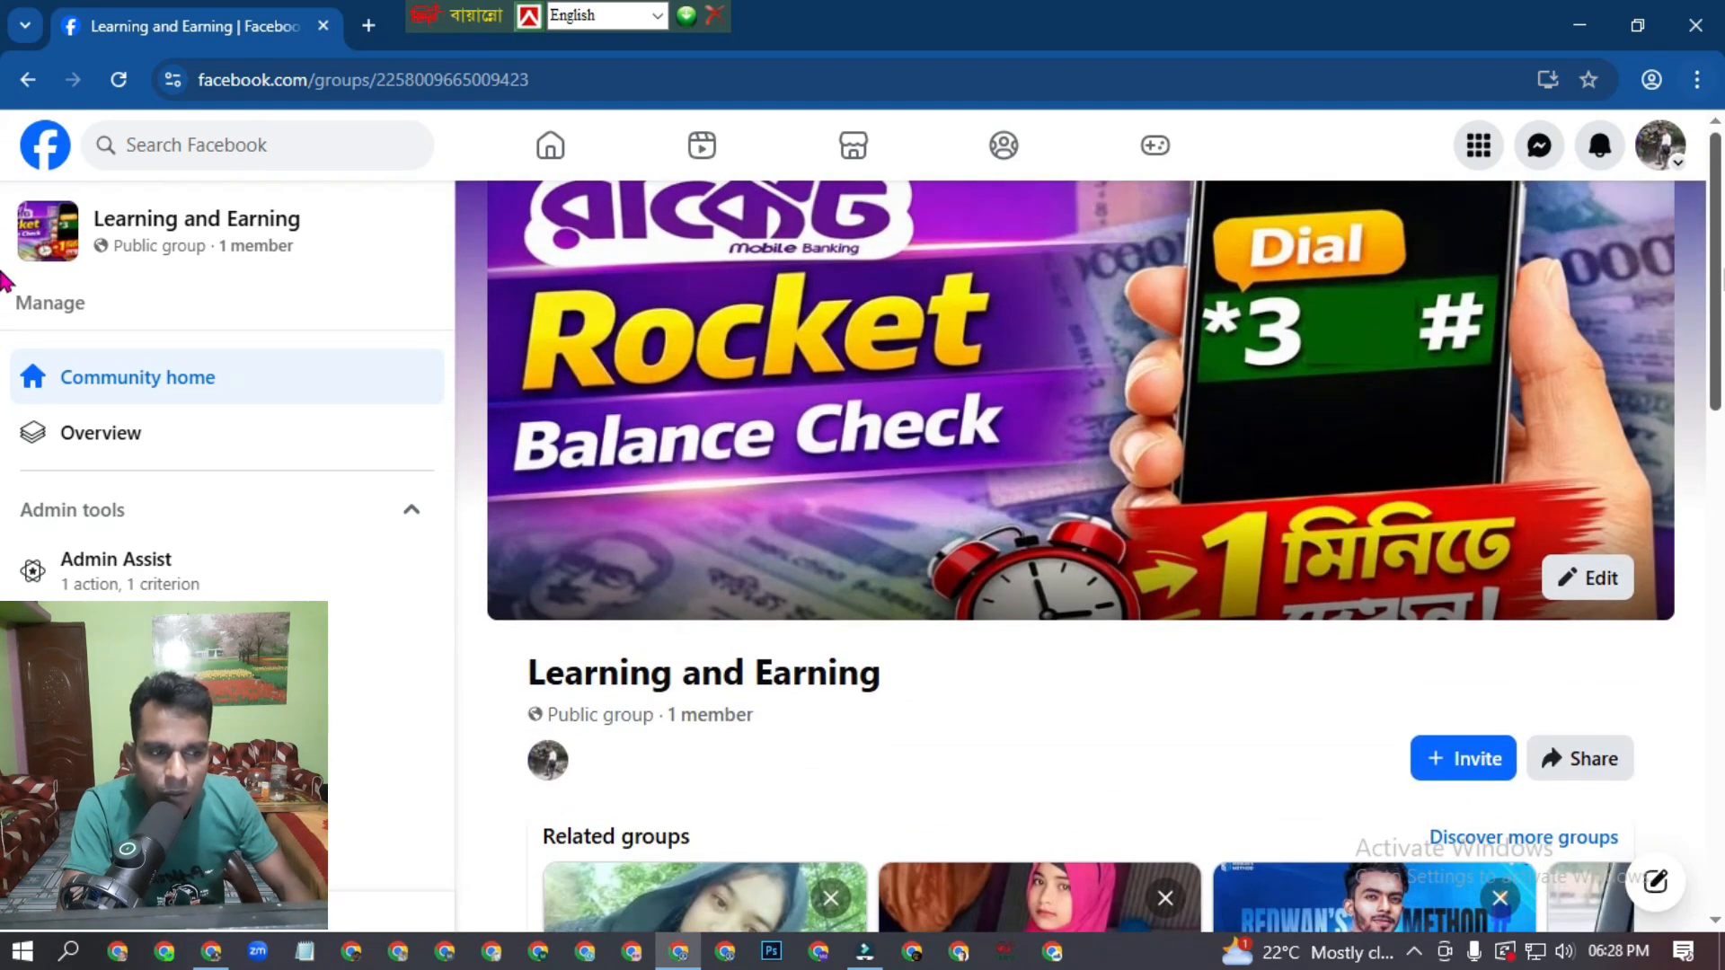